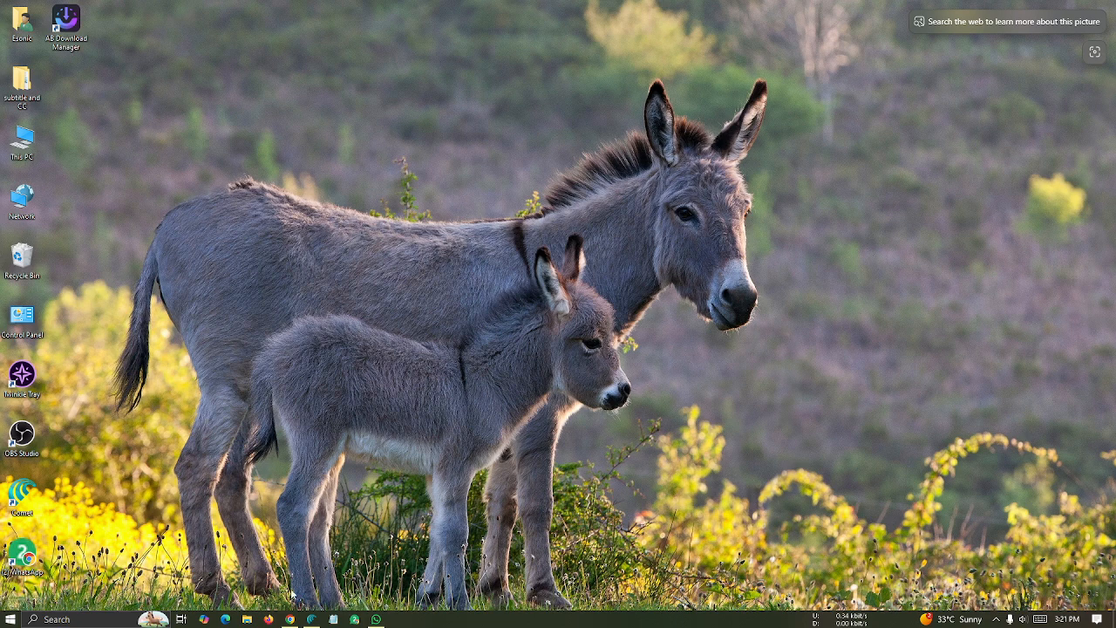
Switch to Chrome and bring up the WordPress admin dashboard of internationalhomeo.shop.
left_click(291, 617)
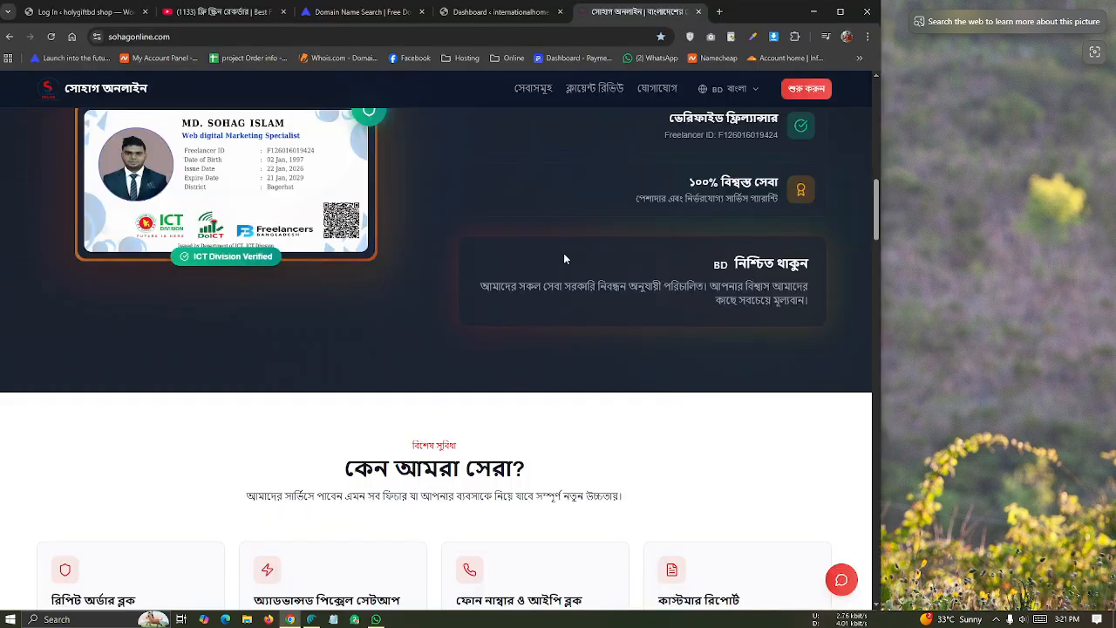
scroll(563, 255, "up", 3)
scroll(561, 259, "up", 2)
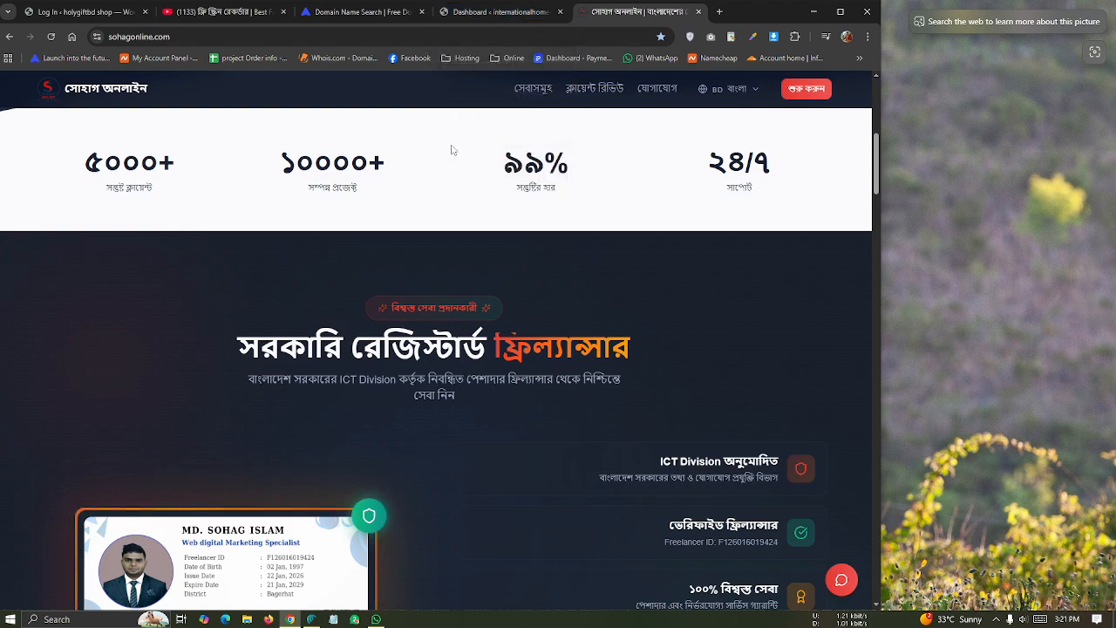
left_click(486, 15)
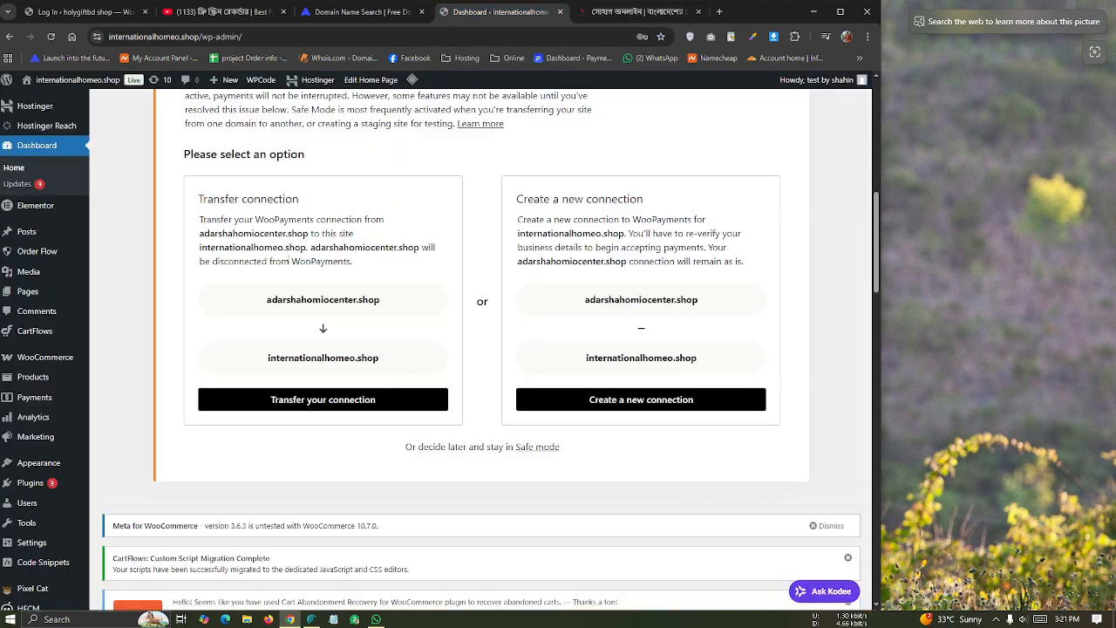
Look over the dashboard notices and the admin navigation entries of the WordPress site.
scroll(275, 301, "up", 6)
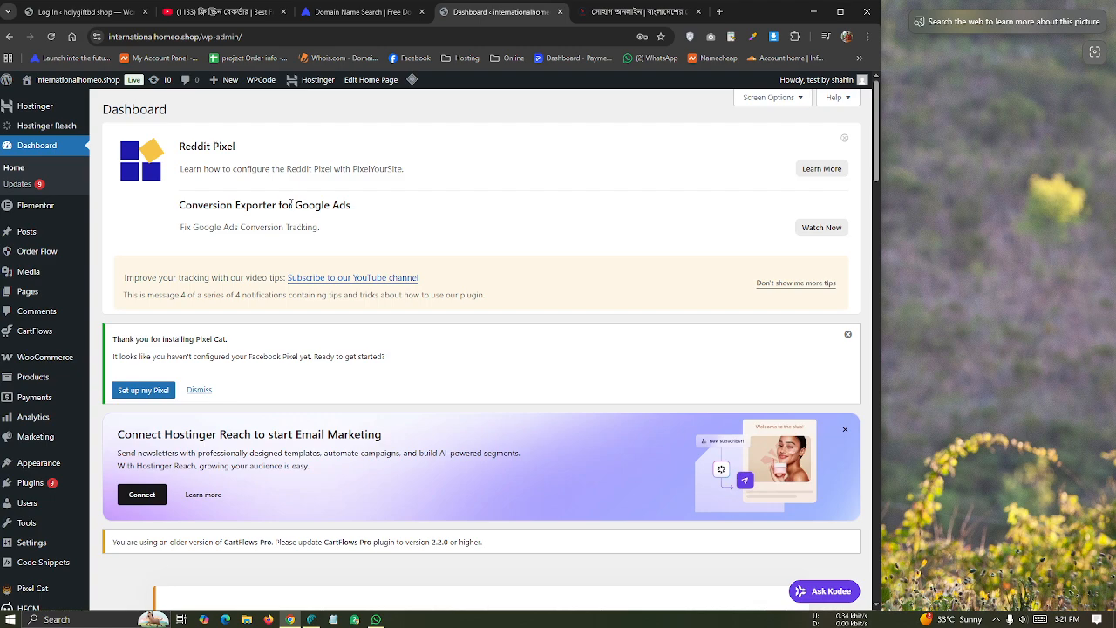
scroll(290, 204, "down", 3)
scroll(289, 207, "up", 3)
scroll(54, 148, "down", 5)
mouse_move(60, 280)
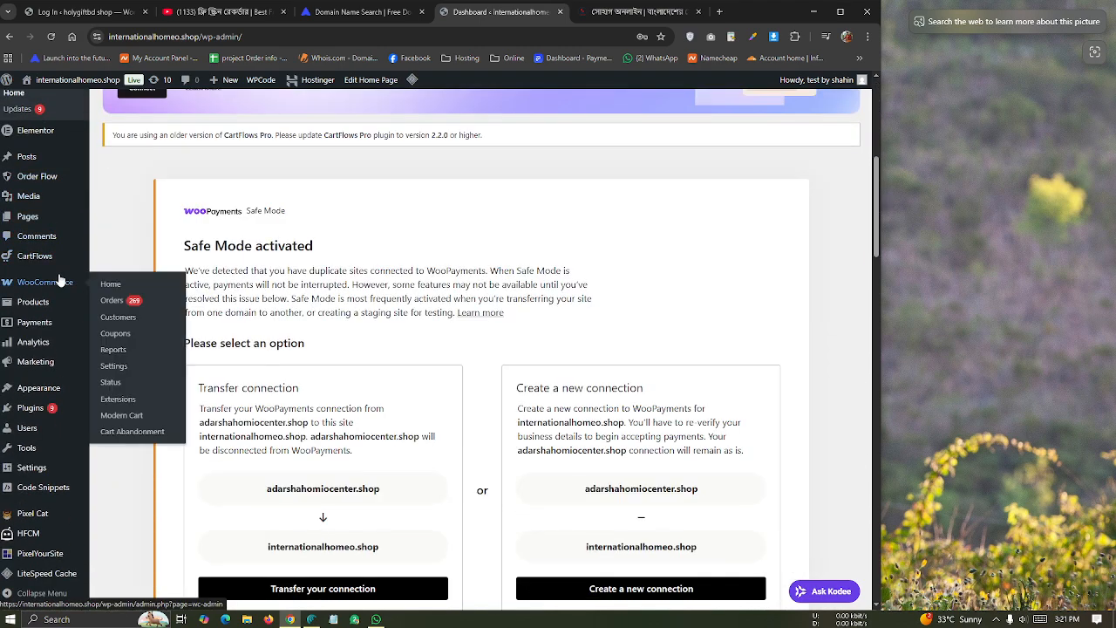
scroll(60, 280, "down", 1)
scroll(65, 163, "up", 4)
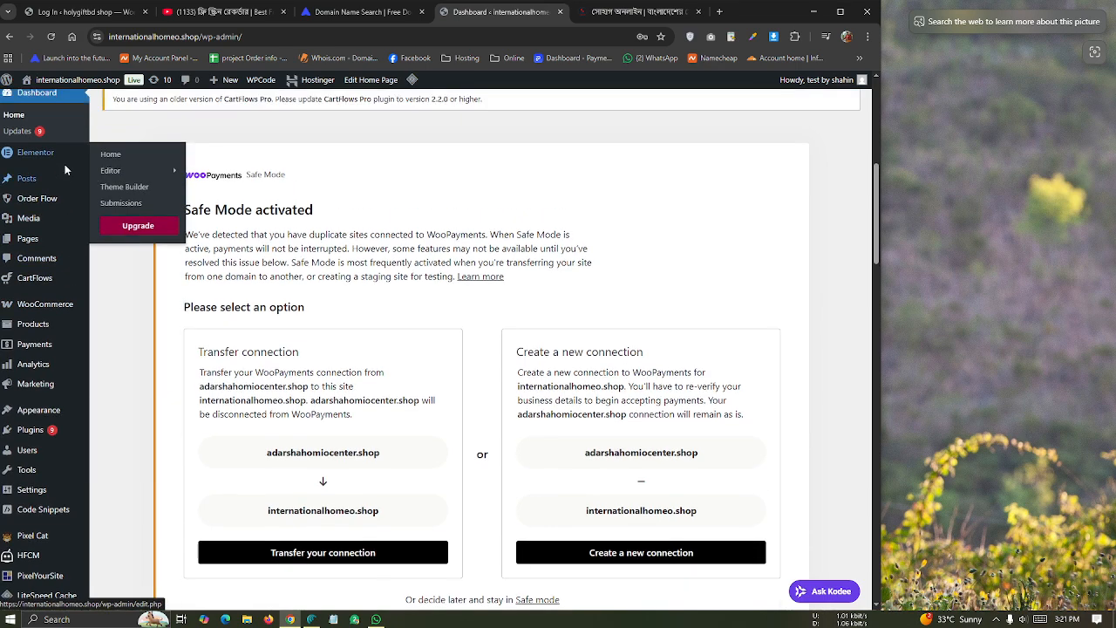
mouse_move(53, 109)
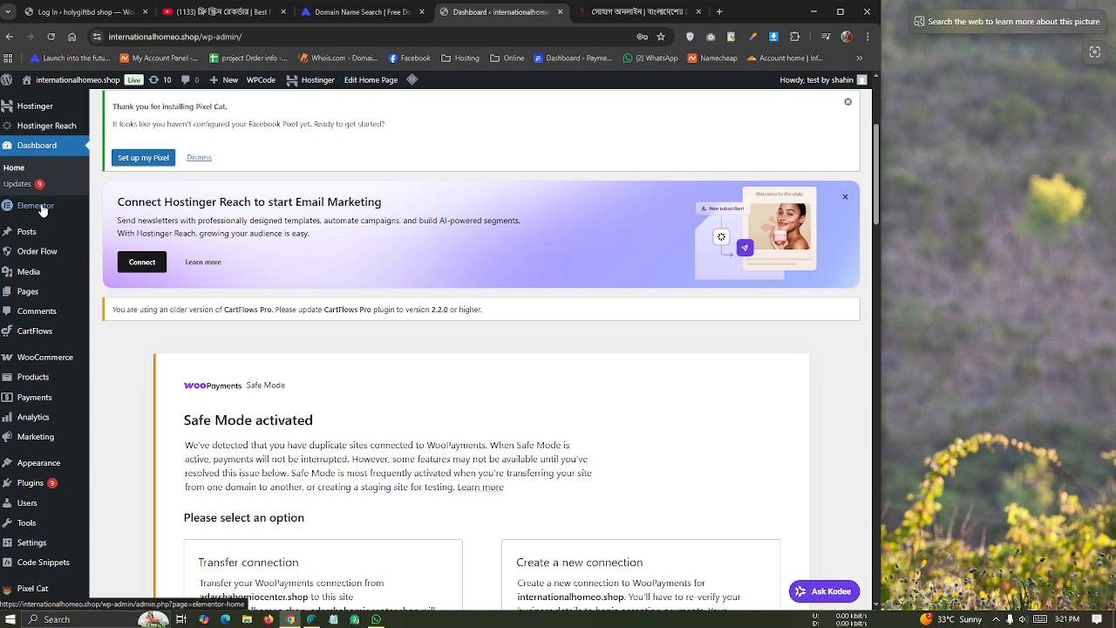
Open the WooCommerce orders list and look through the orders' status, history and origin.
scroll(42, 235, "down", 2)
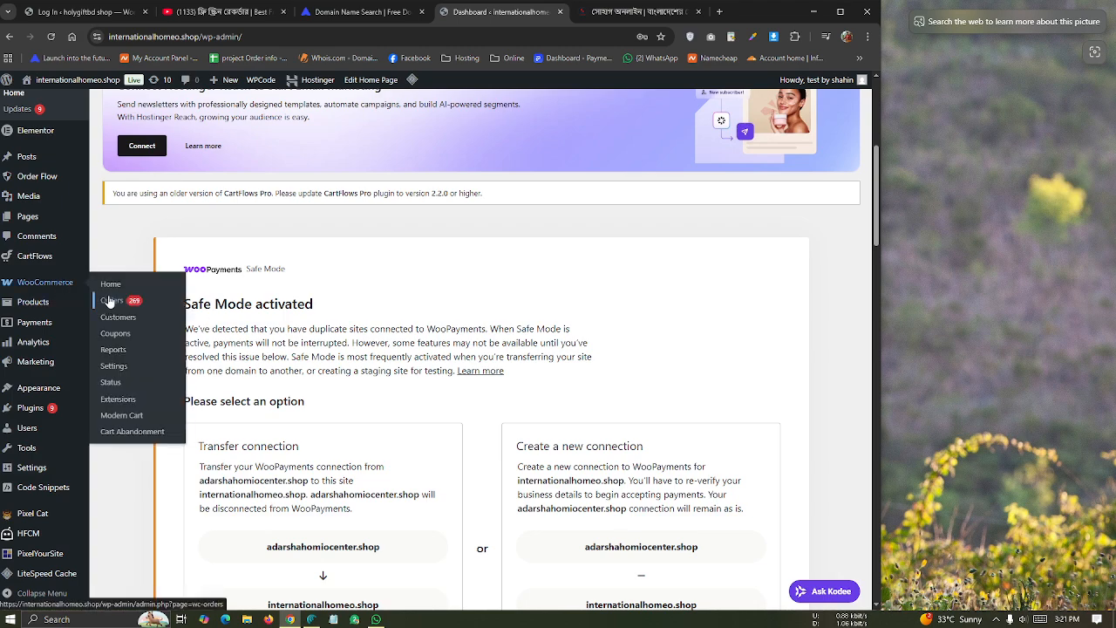
left_click(121, 301)
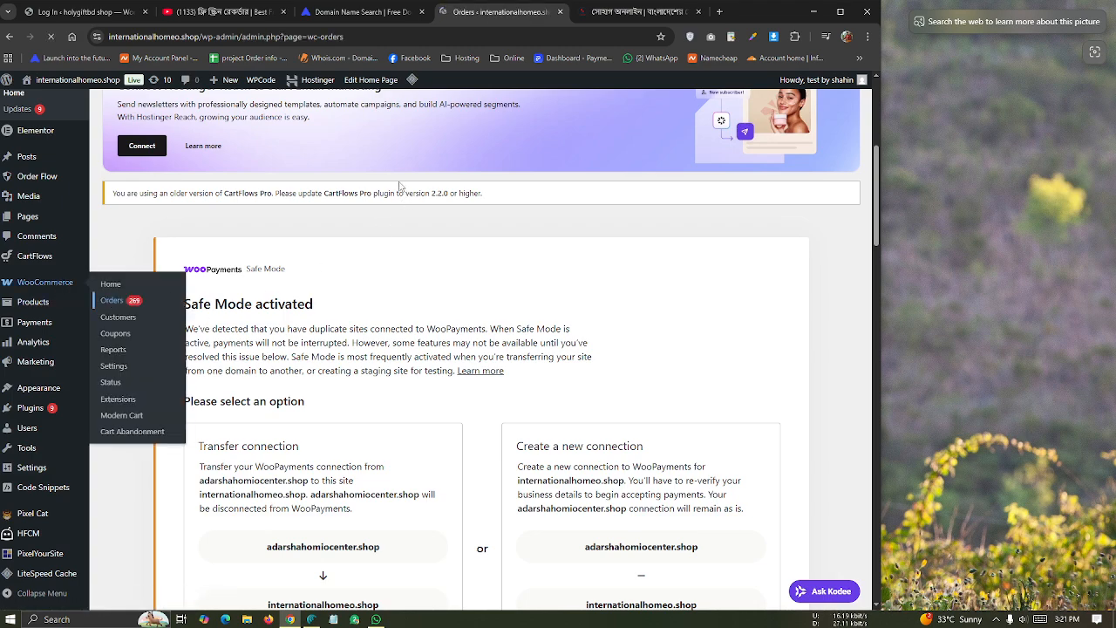
scroll(384, 196, "down", 10)
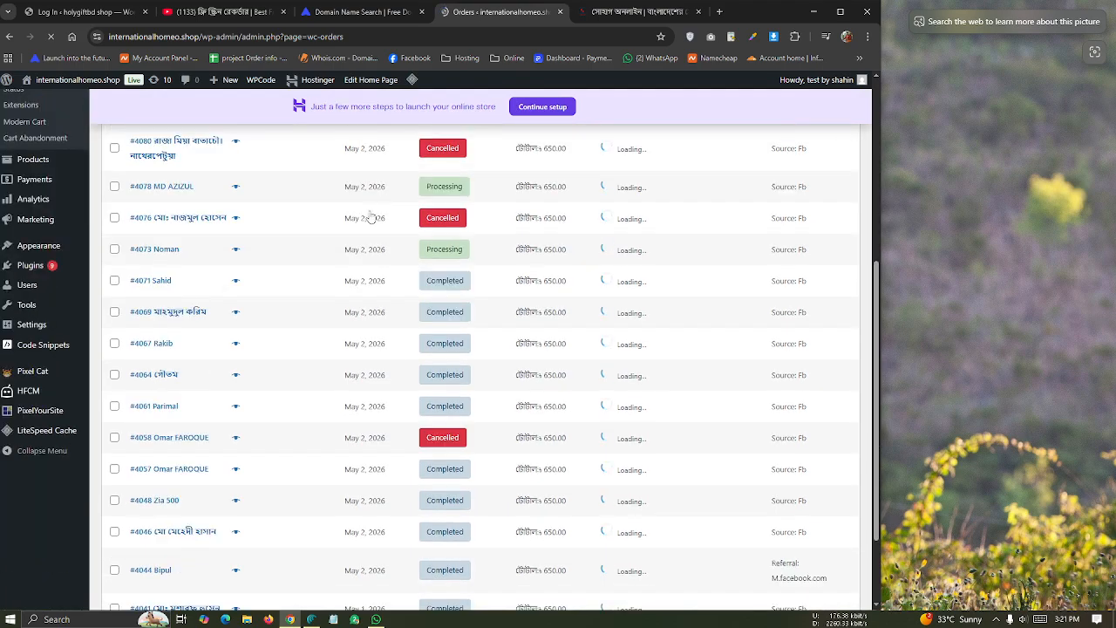
scroll(370, 217, "down", 5)
scroll(370, 217, "up", 15)
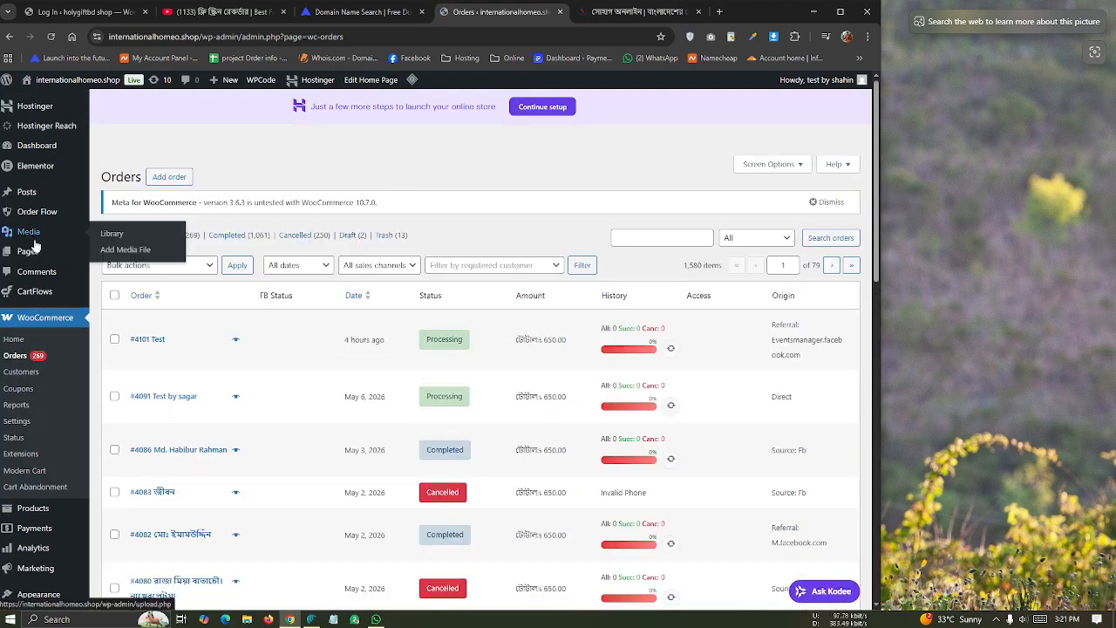
scroll(38, 246, "down", 6)
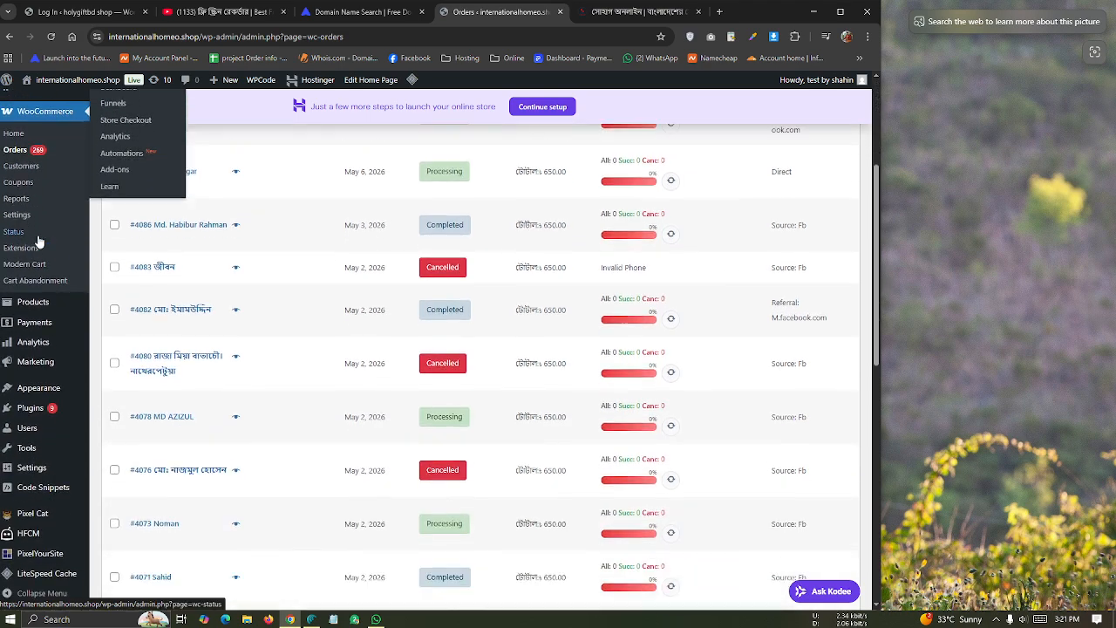
mouse_move(21, 564)
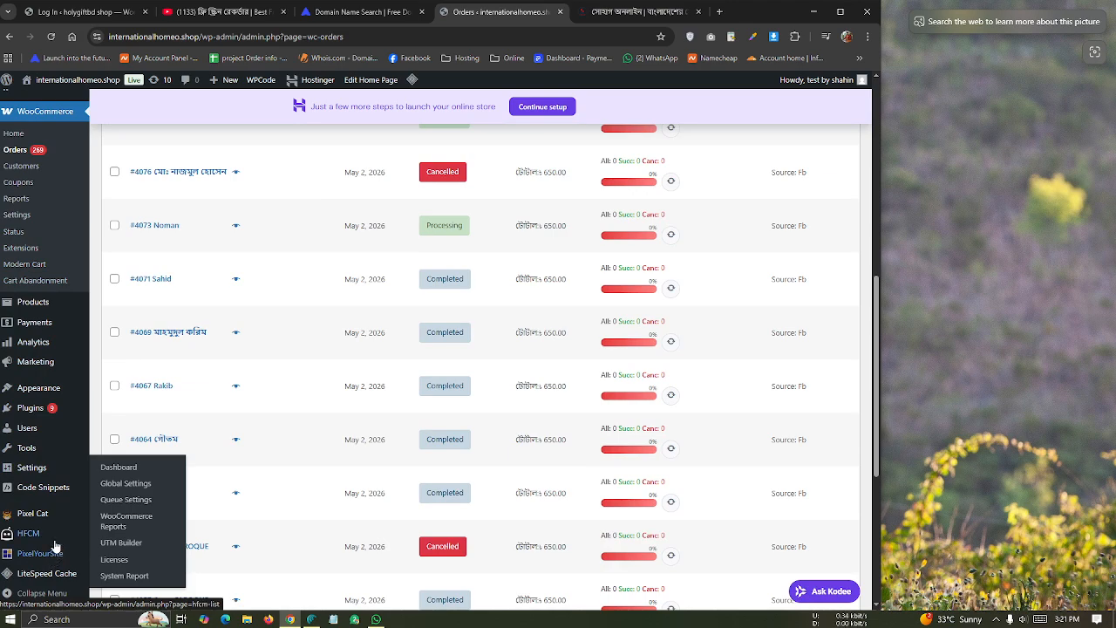
scroll(44, 562, "down", 2)
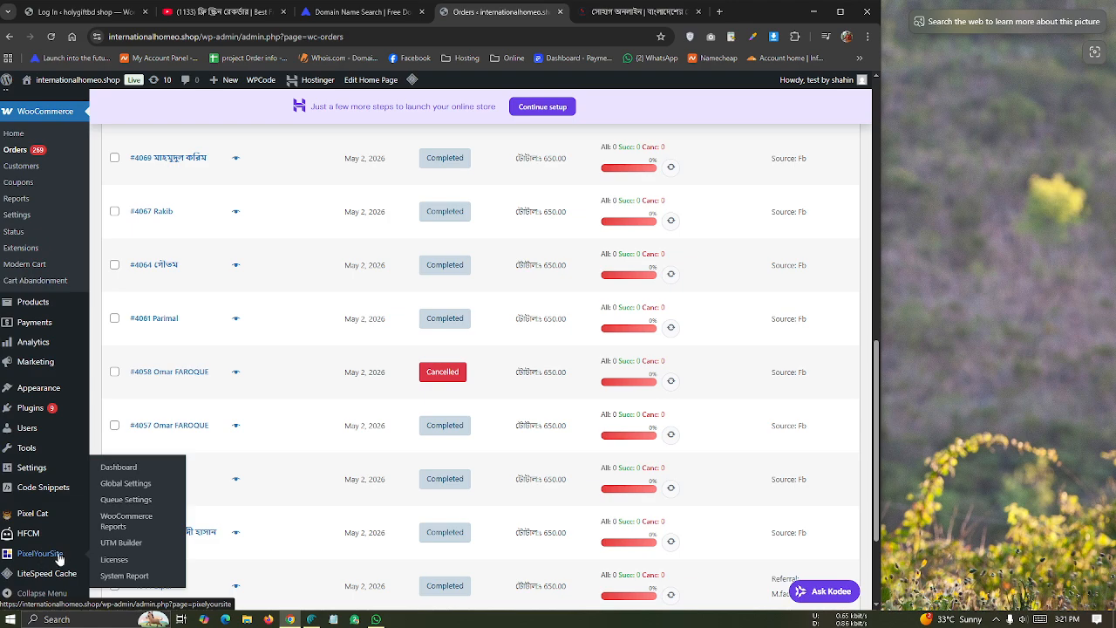
scroll(57, 556, "down", 2)
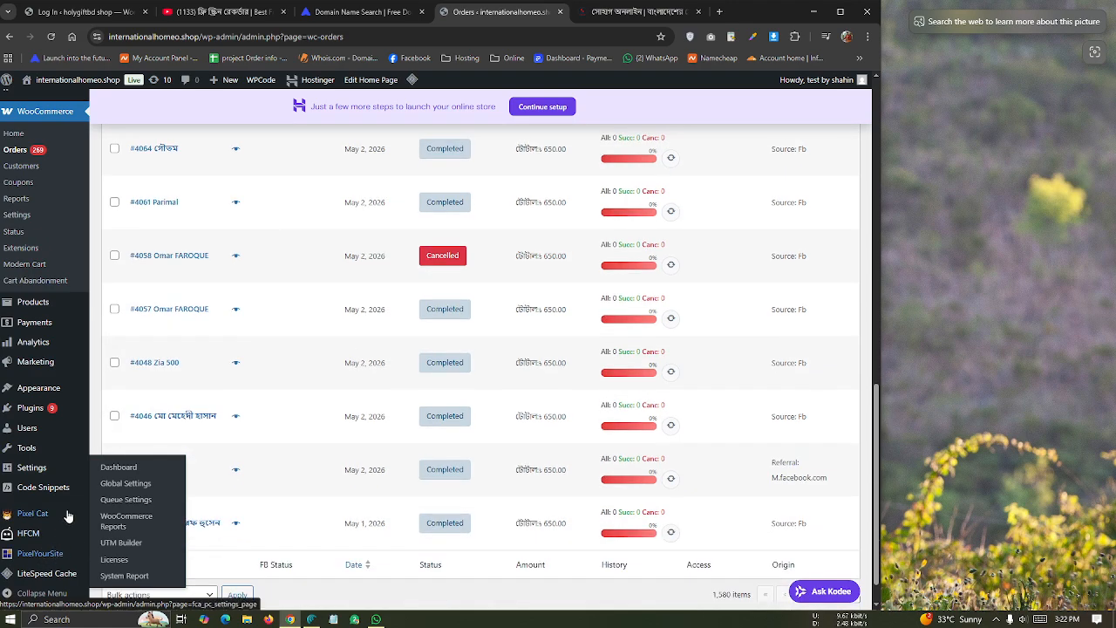
Open the Add Plugins page and show the form for uploading a plugin in .zip format.
mouse_move(30, 407)
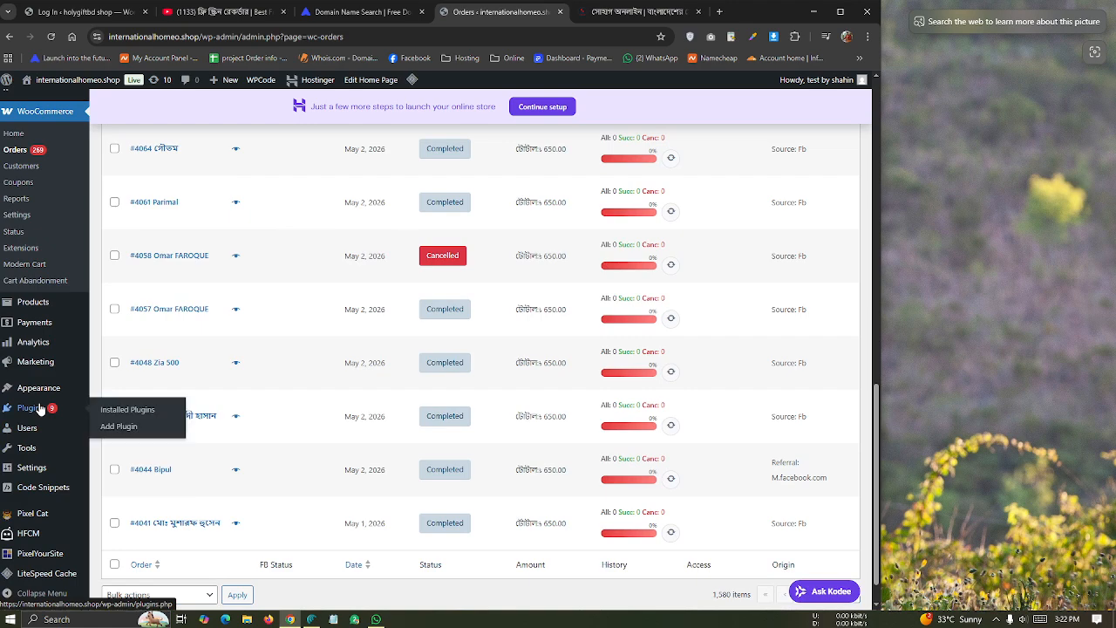
left_click(132, 434)
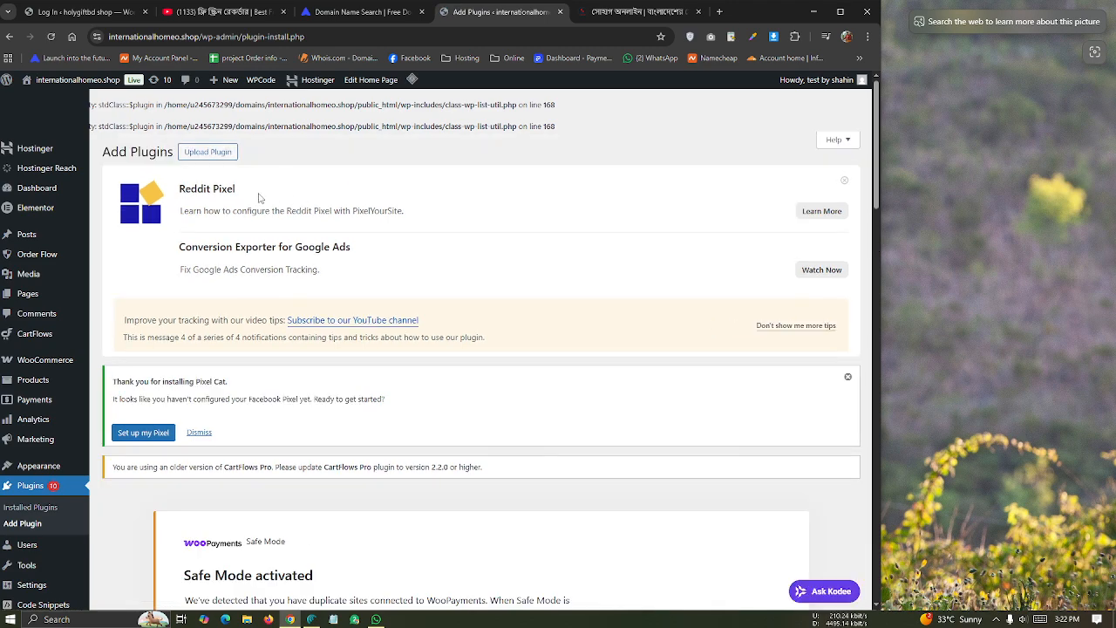
left_click(209, 152)
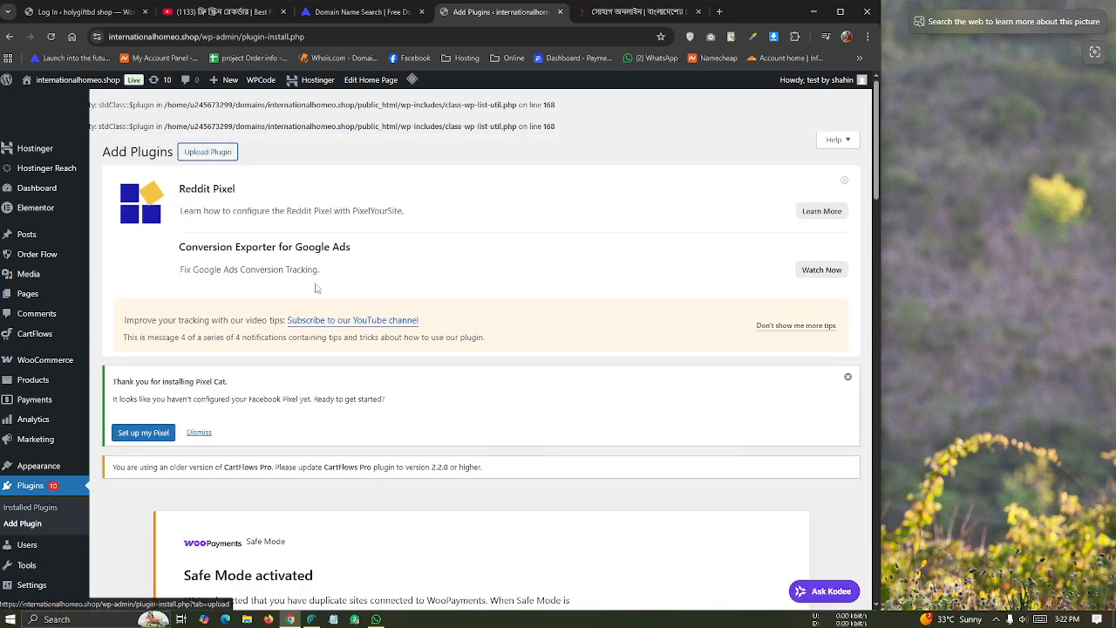
scroll(235, 211, "down", 4)
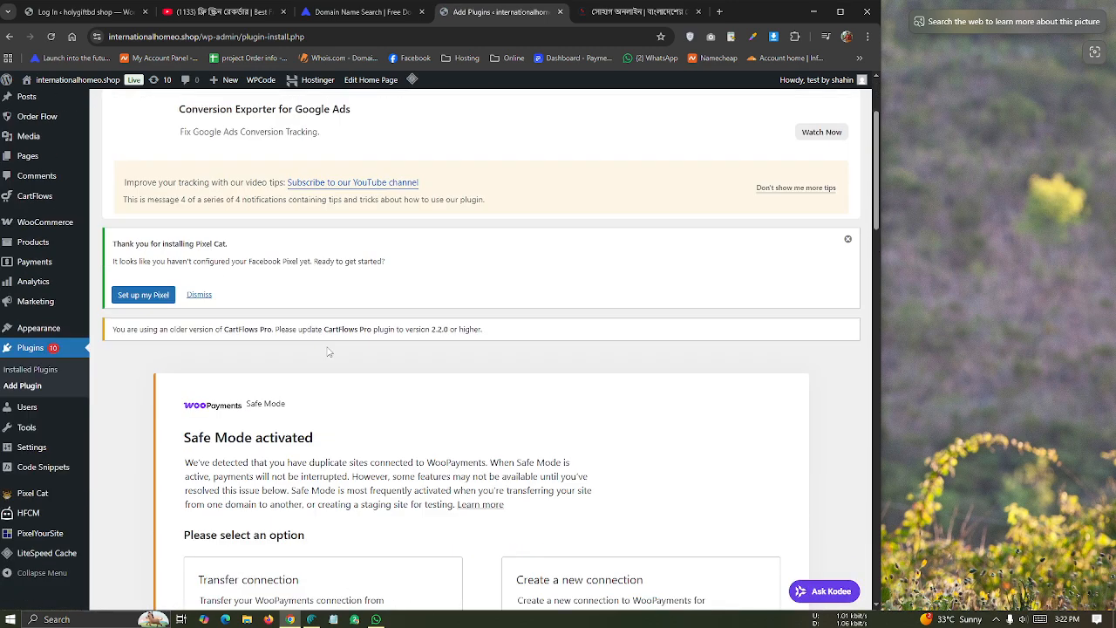
scroll(221, 170, "up", 4)
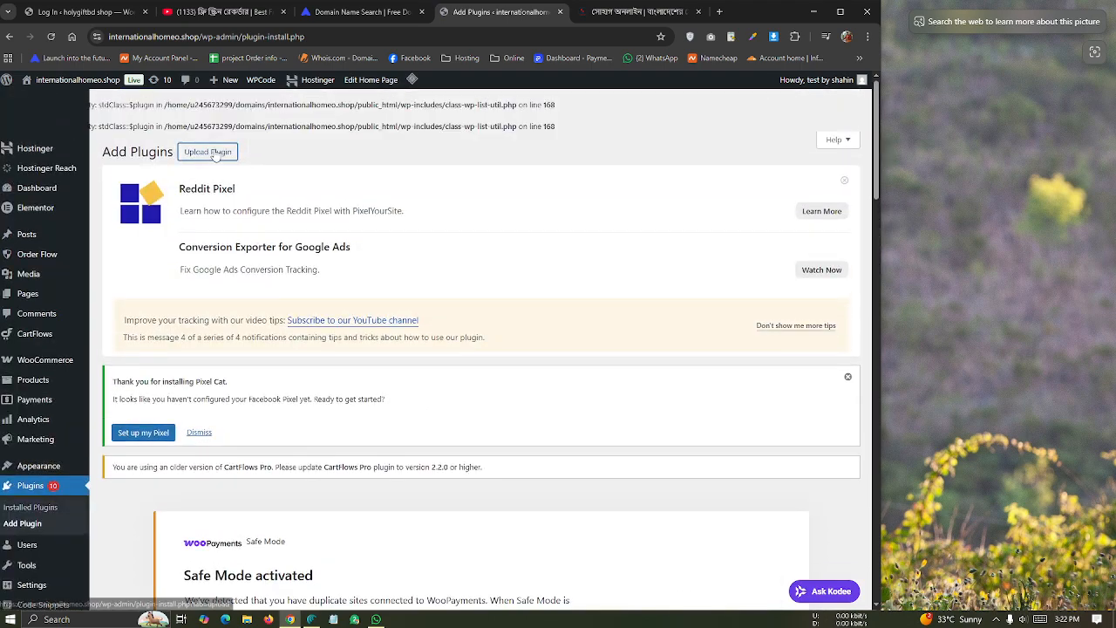
scroll(387, 324, "down", 7)
scroll(396, 340, "down", 2)
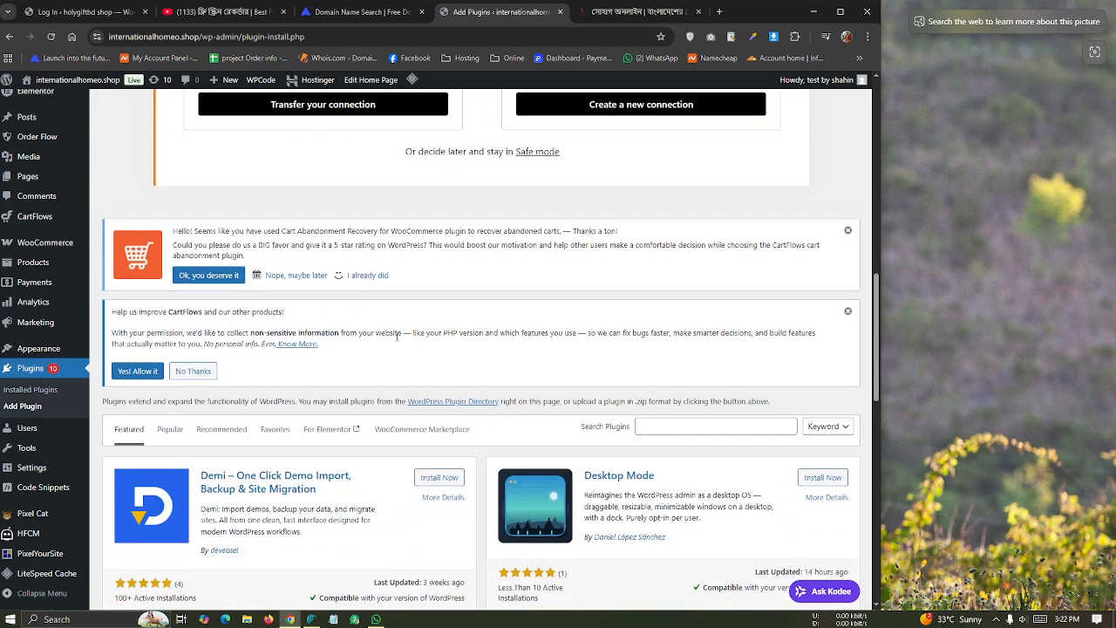
scroll(399, 335, "down", 8)
scroll(374, 299, "up", 16)
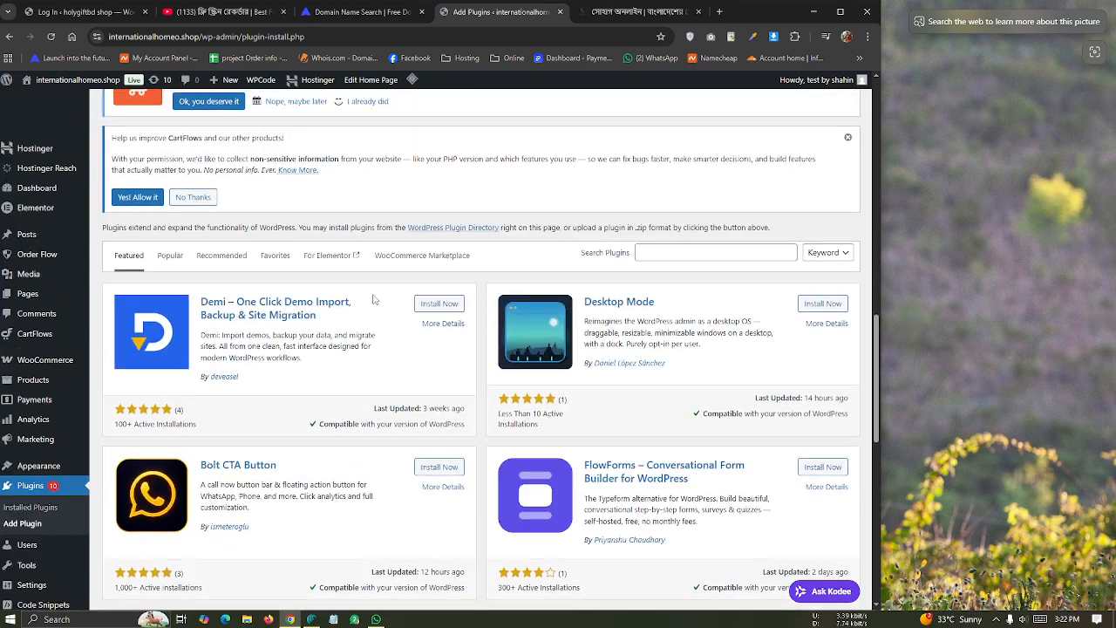
scroll(335, 248, "up", 5)
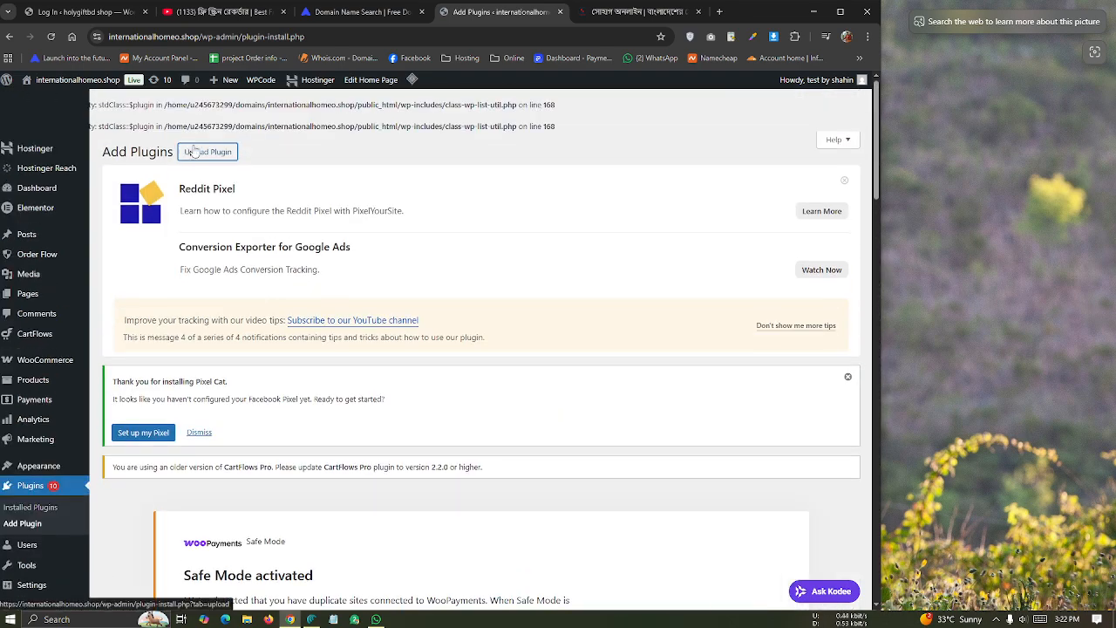
left_click(199, 153)
scroll(399, 294, "down", 10)
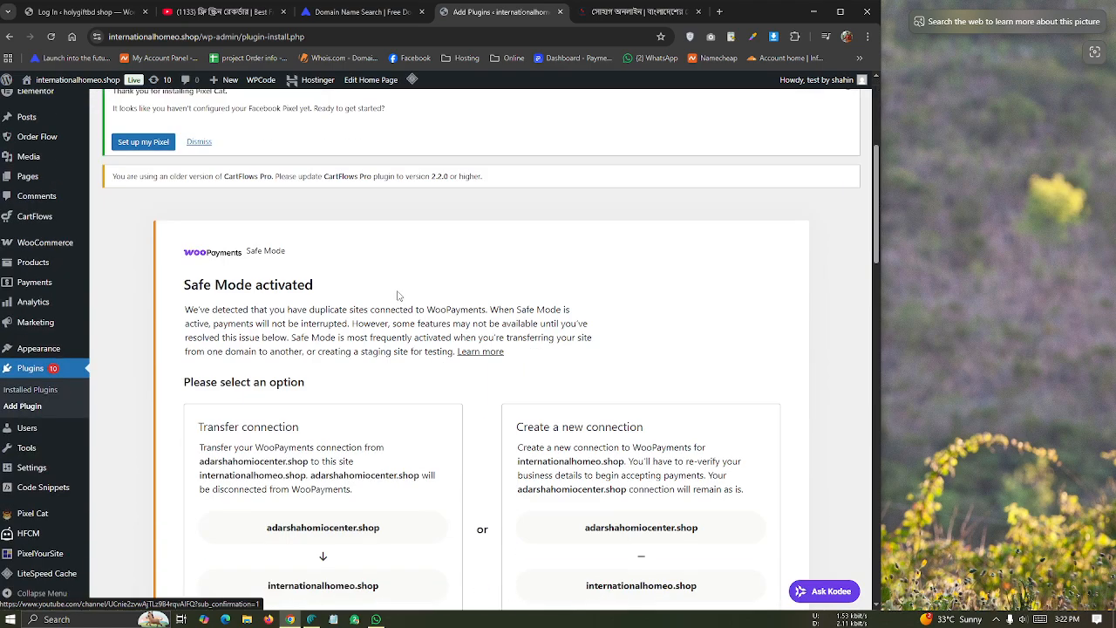
scroll(402, 300, "down", 3)
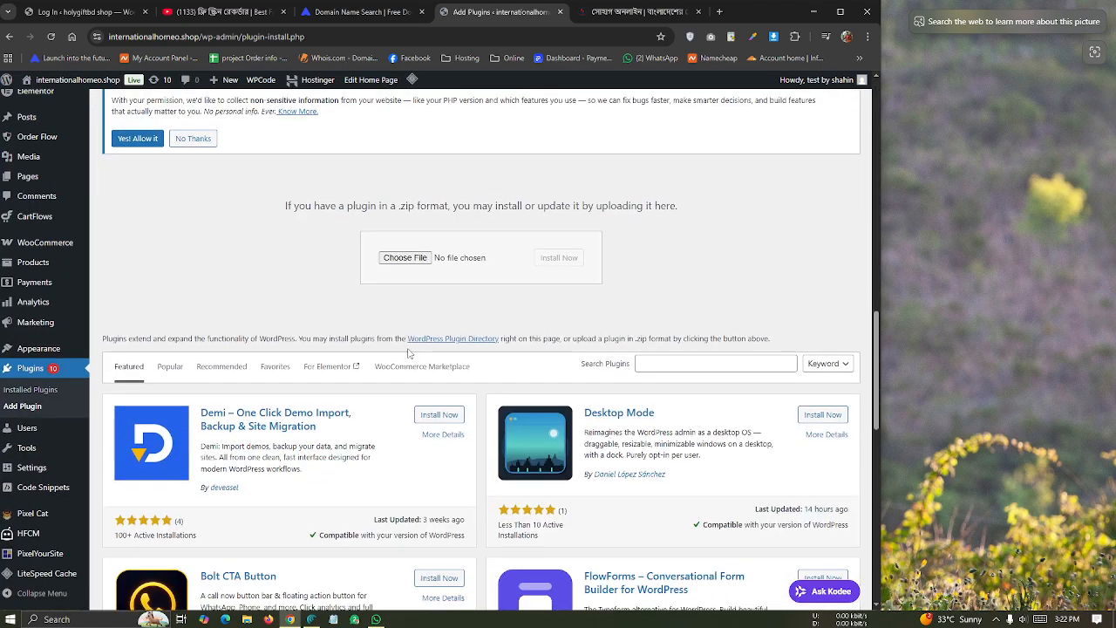
Choose pixelyoursite-pro-dmrbbi (1).zip from the Downloads folder and install it as a plugin.
left_click(404, 257)
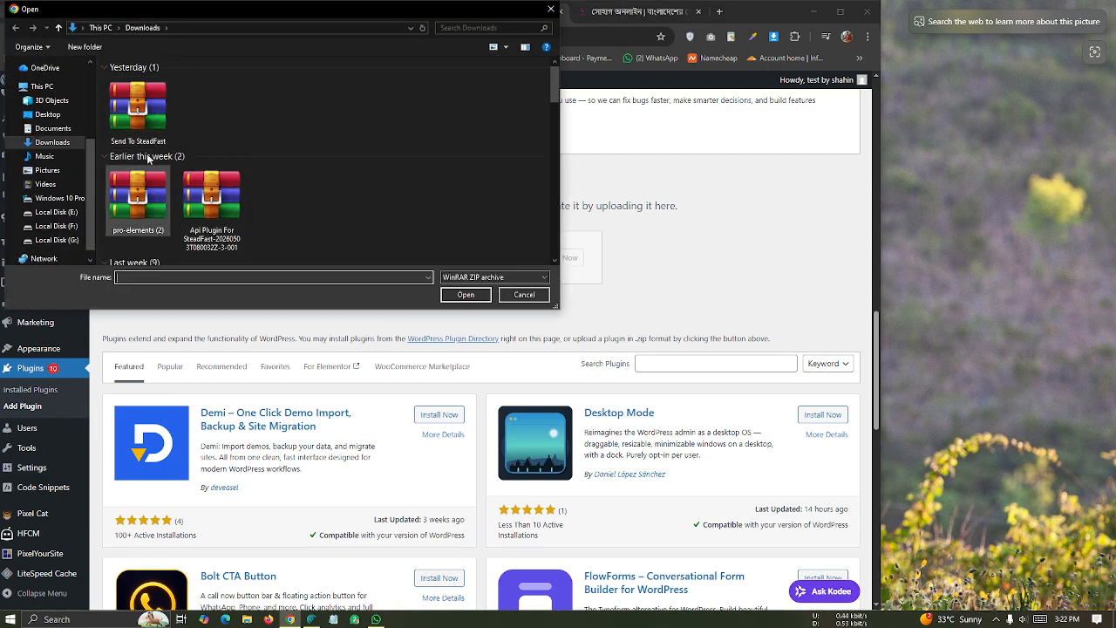
scroll(148, 140, "down", 3)
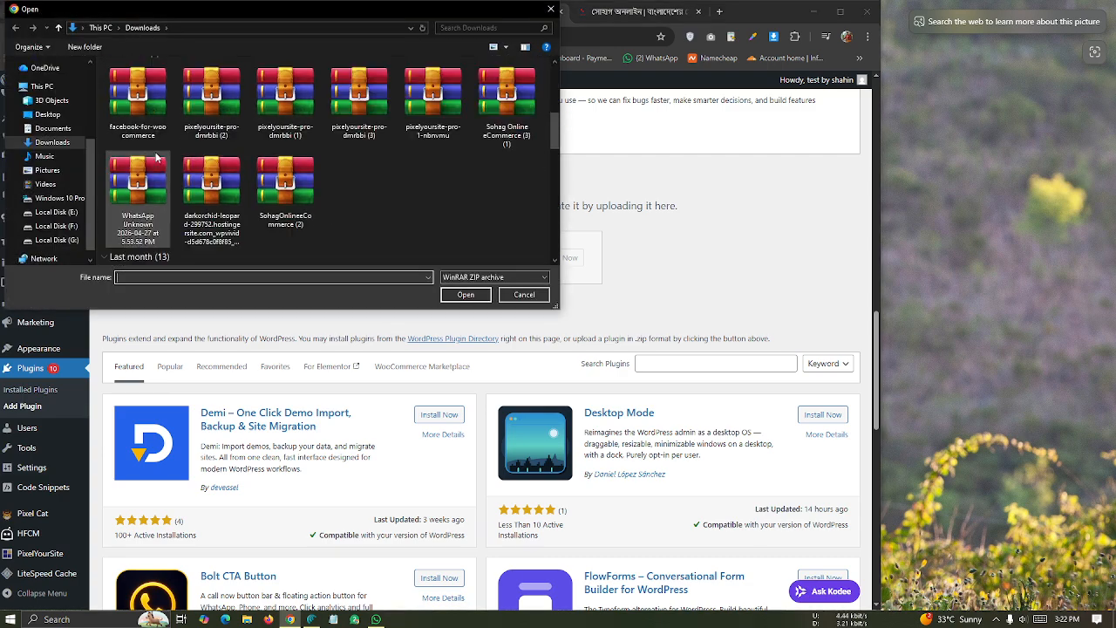
left_click(268, 122)
left_click(466, 294)
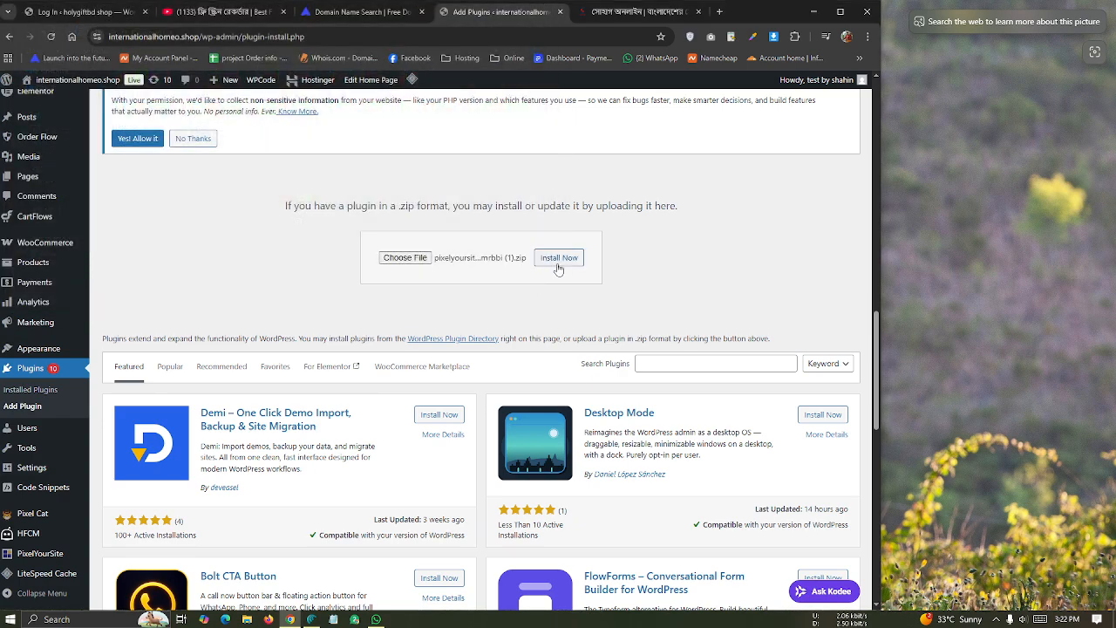
left_click(560, 260)
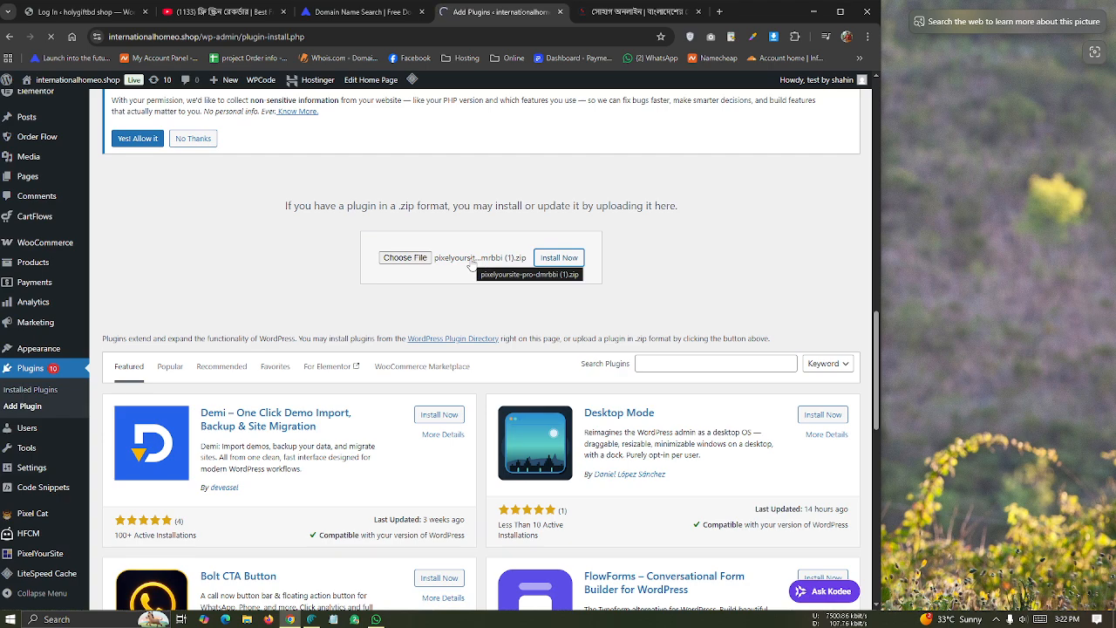
Switch to WhatsApp, read through the site's group chat for the shared access token, test code and pixel ID, and return to the browser.
left_click(376, 619)
left_click_drag(923, 90, 941, 114)
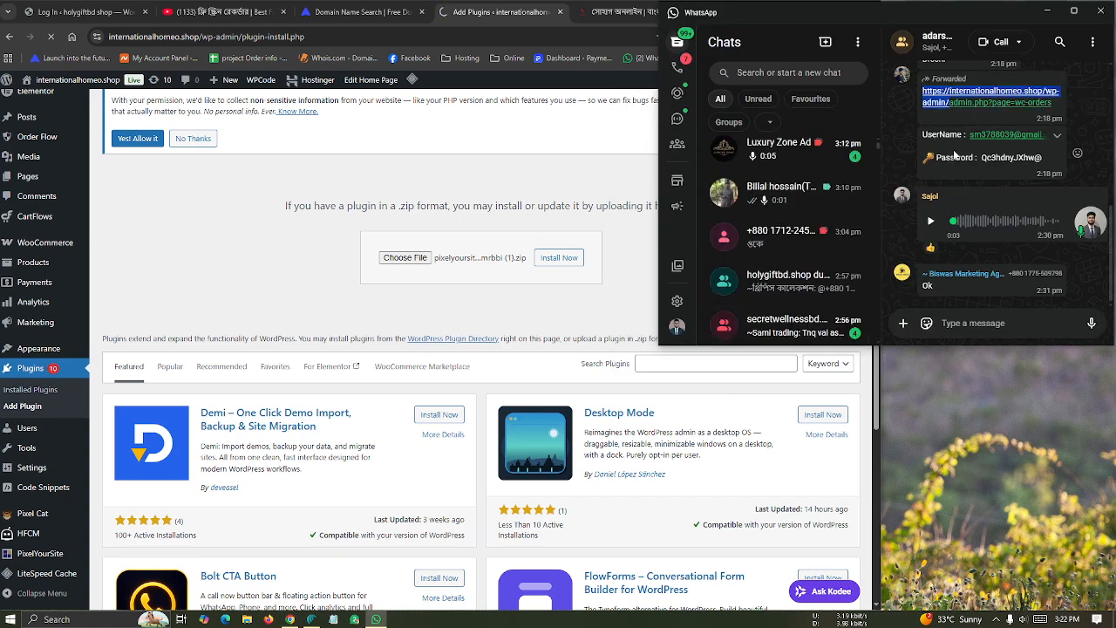
scroll(950, 139, "up", 5)
scroll(952, 161, "up", 5)
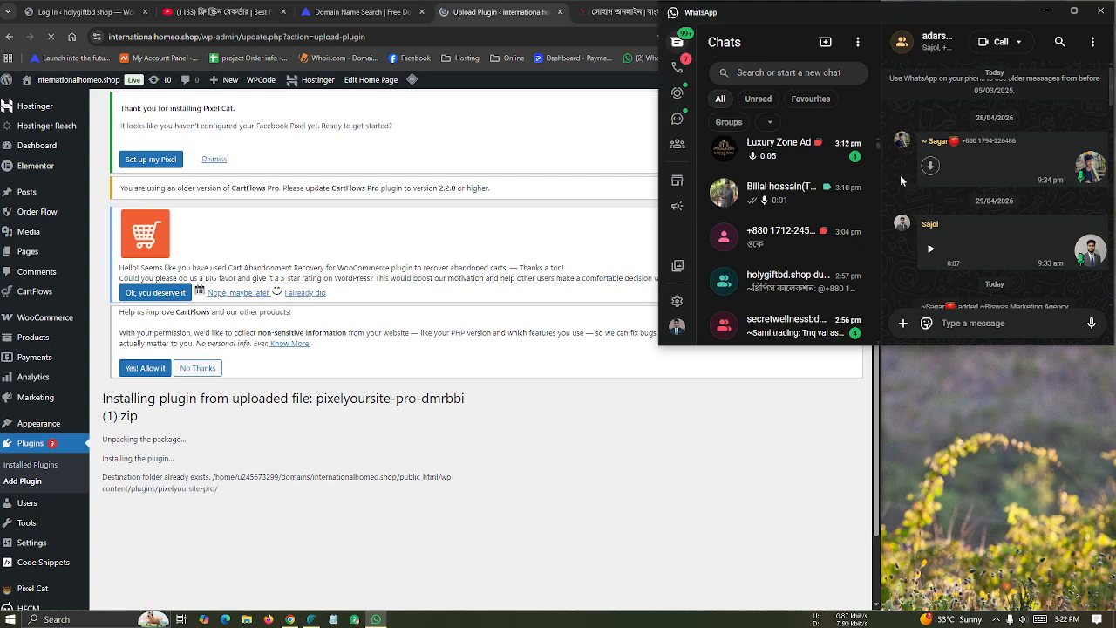
scroll(904, 177, "down", 10)
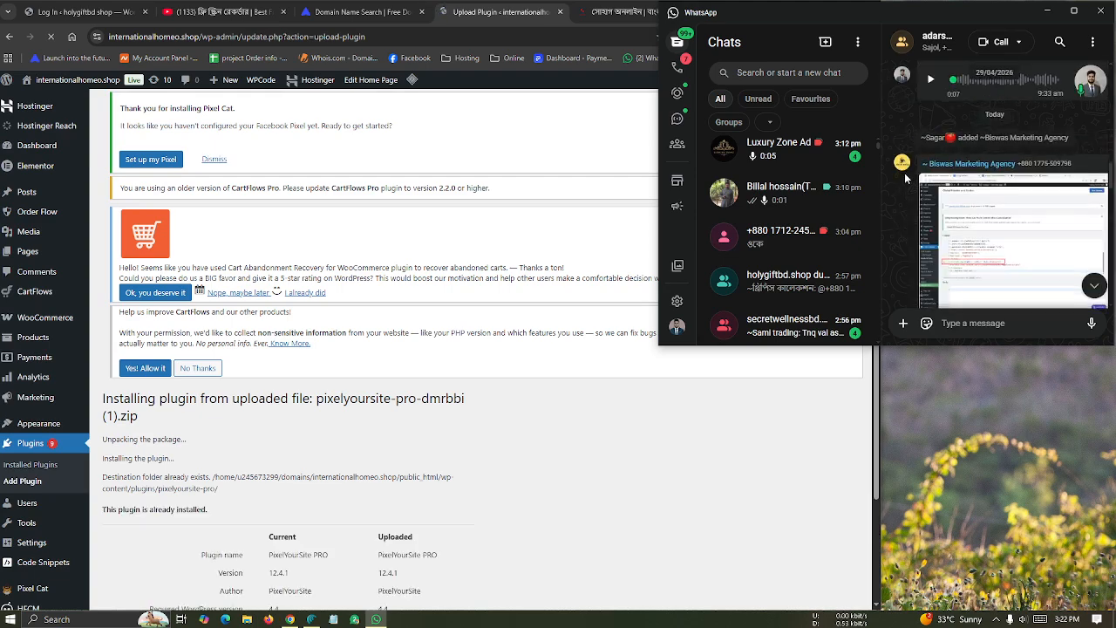
scroll(907, 174, "down", 10)
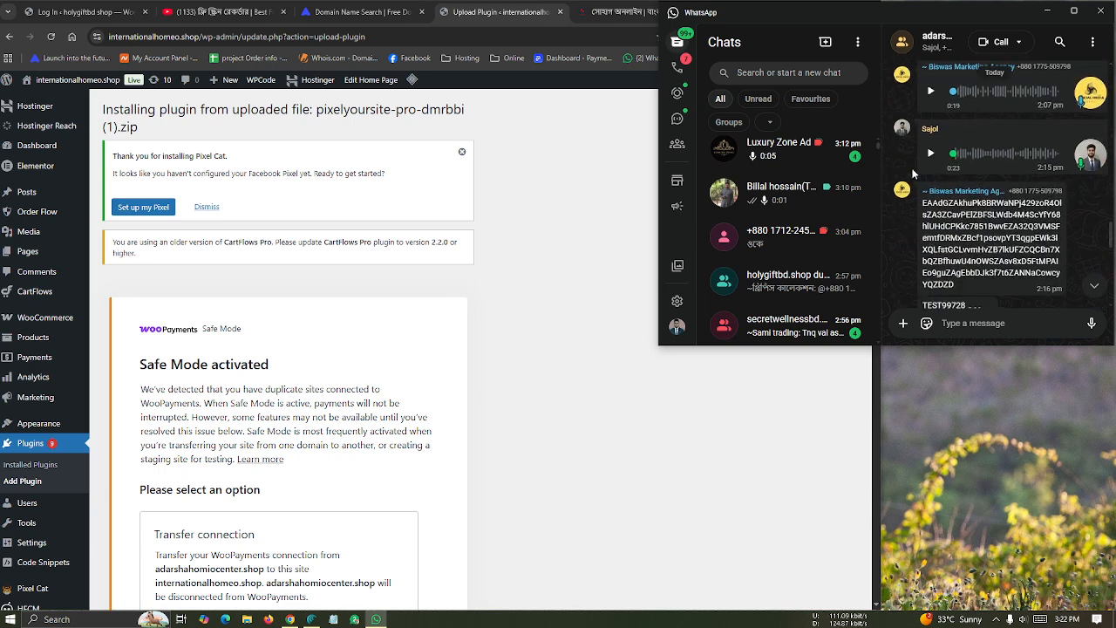
scroll(911, 171, "down", 2)
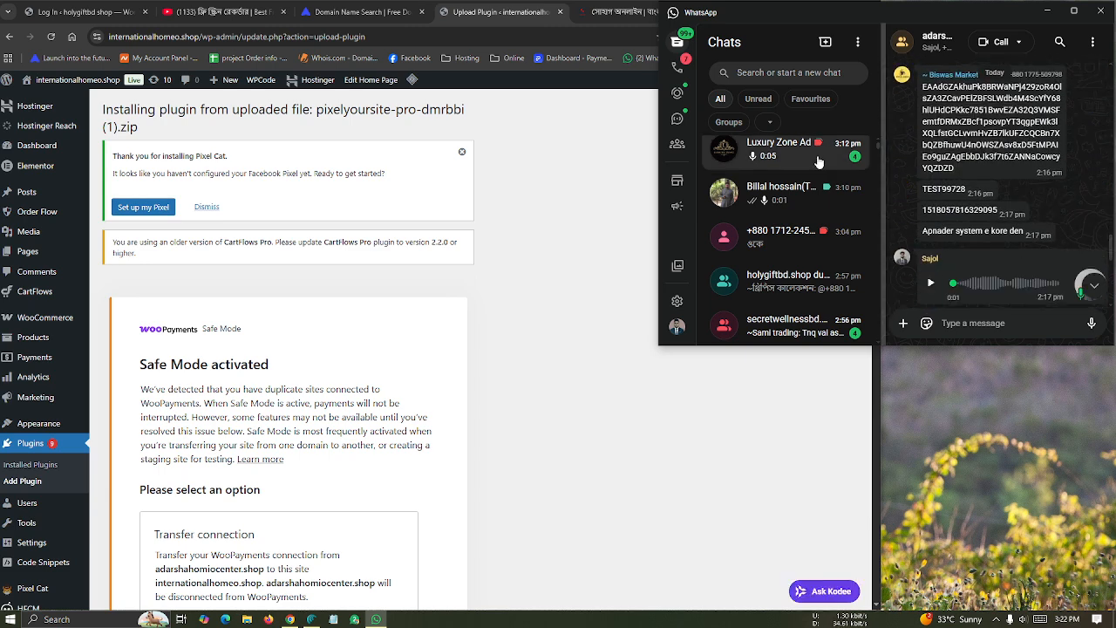
left_click(1047, 11)
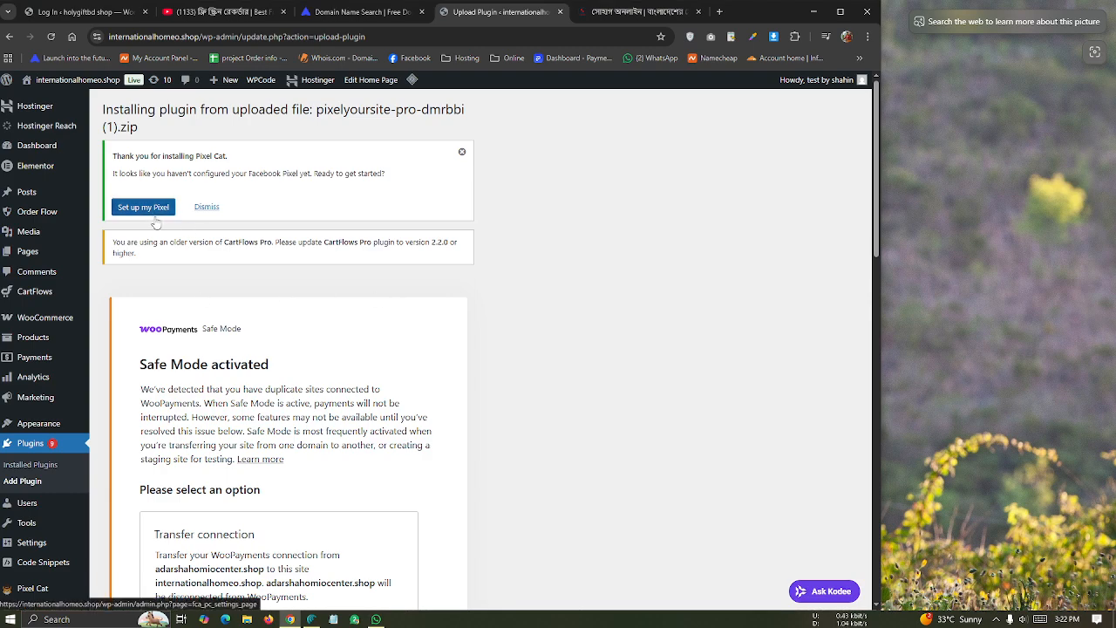
Replace the current PixelYourSite PRO plugin with the uploaded version and return to the plugin installer.
scroll(157, 228, "down", 6)
scroll(161, 235, "down", 8)
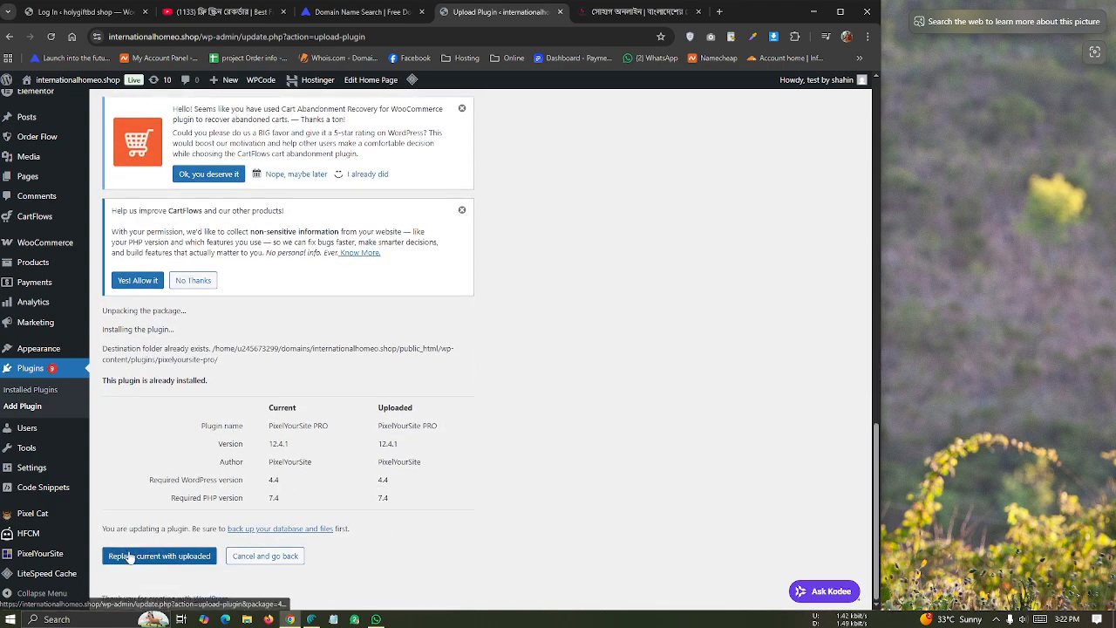
left_click(129, 553)
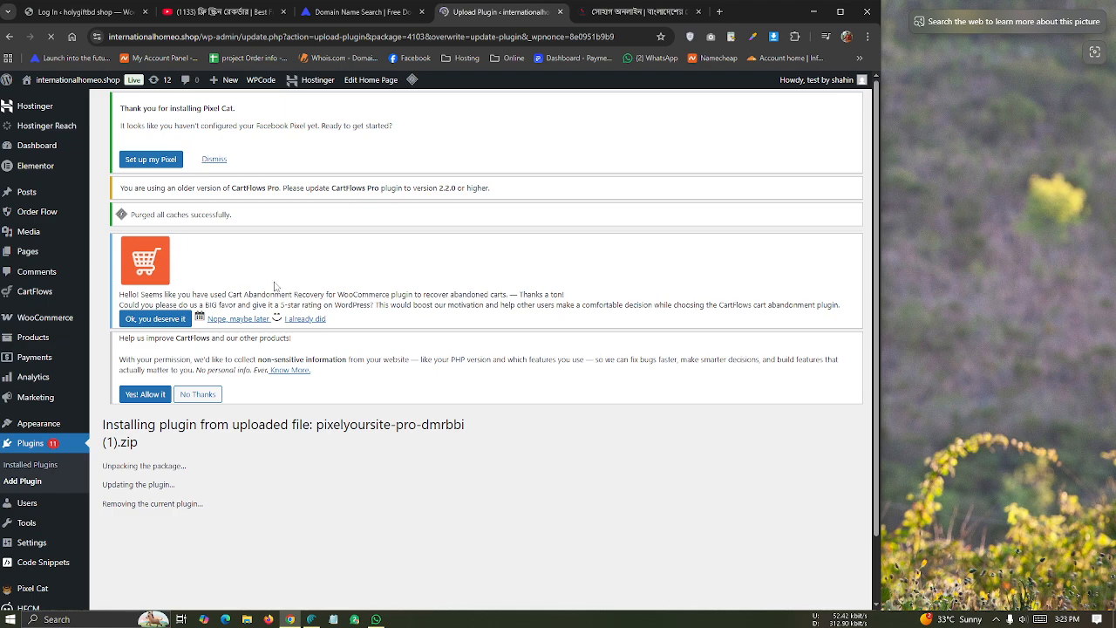
scroll(120, 315, "down", 1)
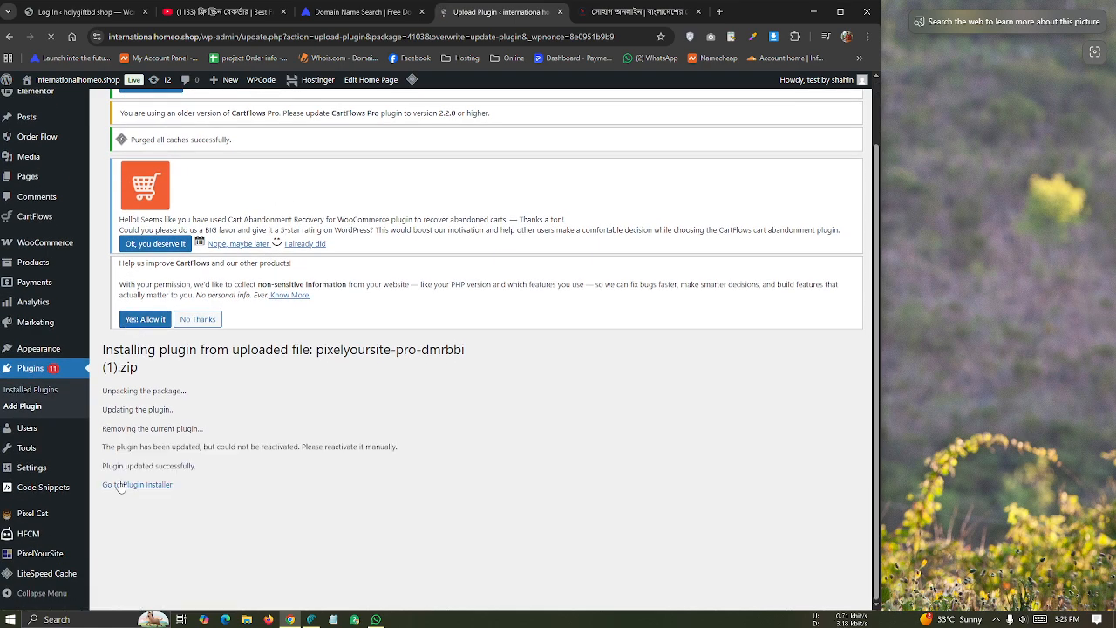
left_click(121, 486)
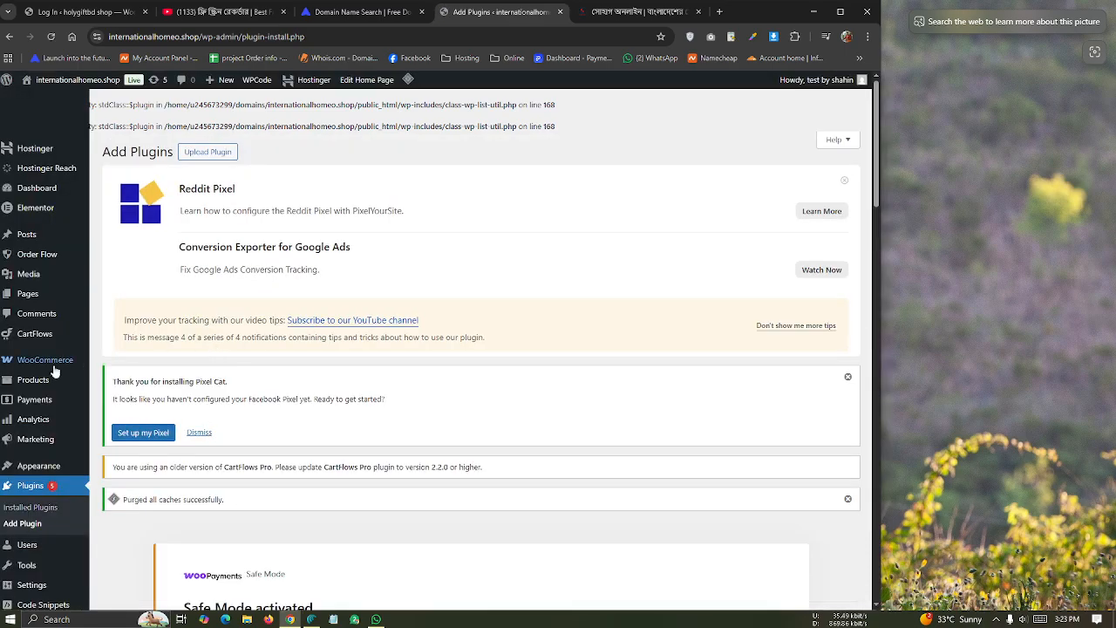
Open the PixelYourSite dashboard from the WordPress admin and look over its Pixel IDs section.
scroll(35, 523, "down", 5)
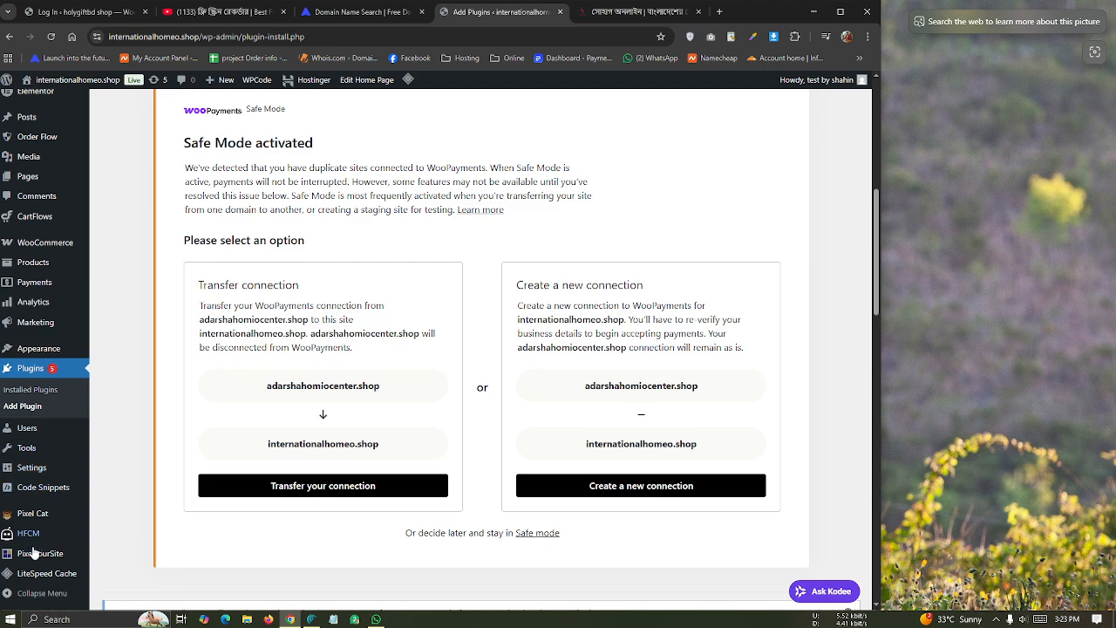
mouse_move(34, 555)
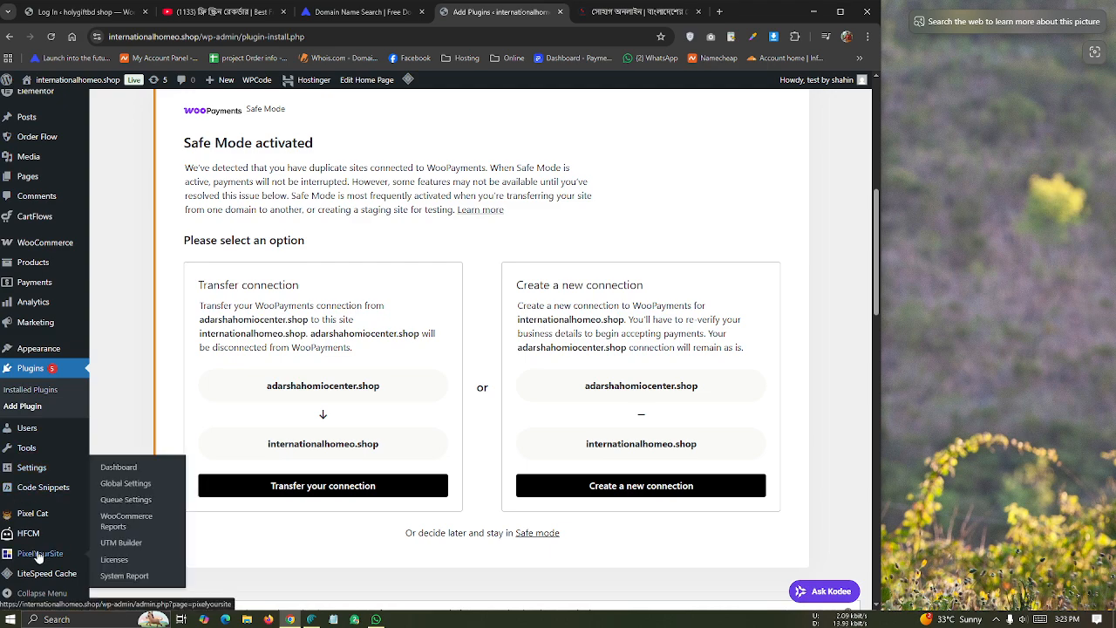
left_click(127, 473)
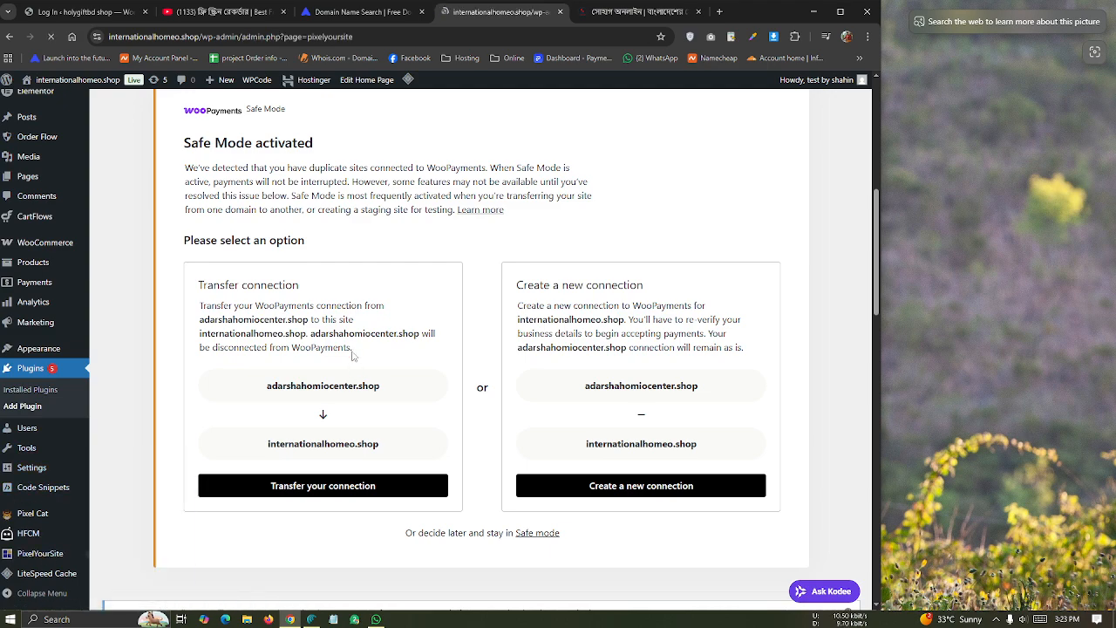
scroll(377, 332, "down", 3)
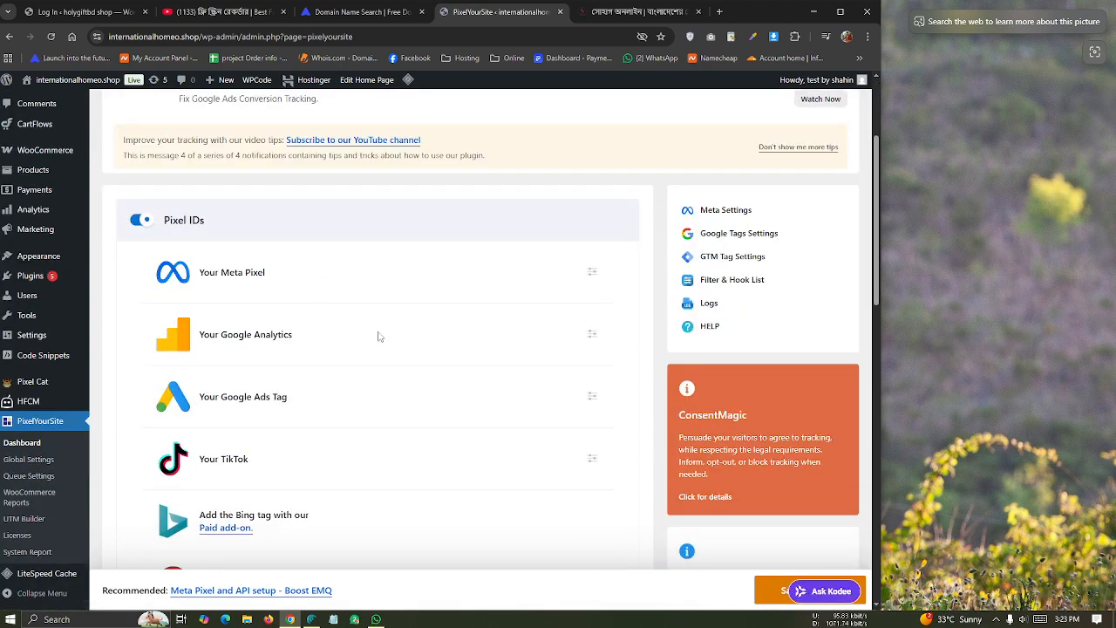
scroll(361, 311, "up", 3)
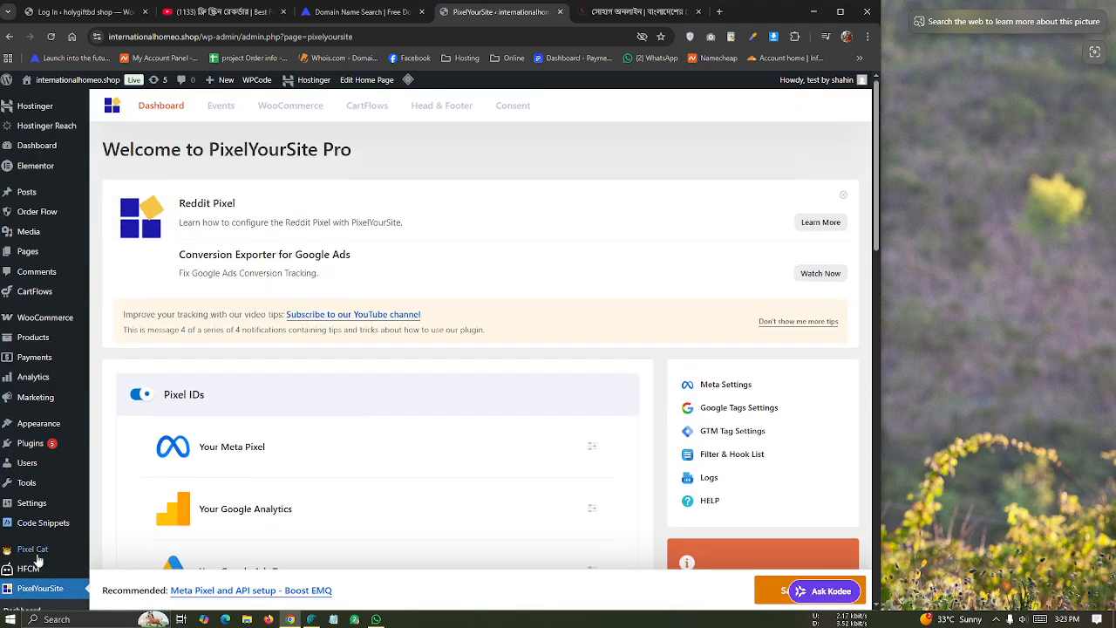
Expand the Your Meta Pixel settings to show the pixel ID, Conversion API and test event code fields.
scroll(38, 559, "down", 3)
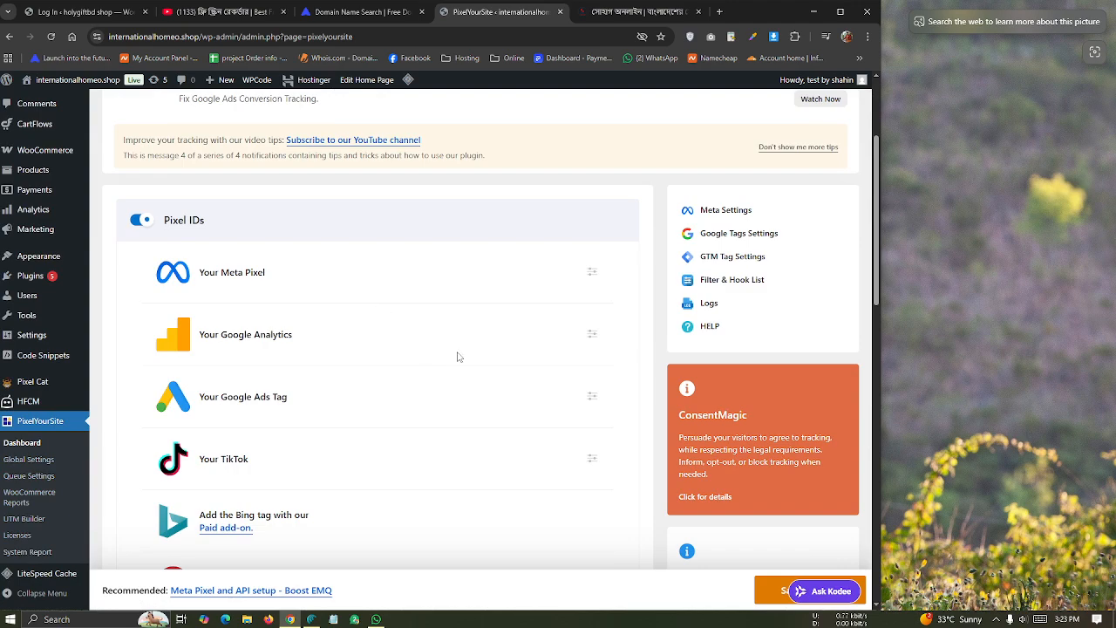
scroll(459, 356, "down", 2)
scroll(356, 324, "up", 2)
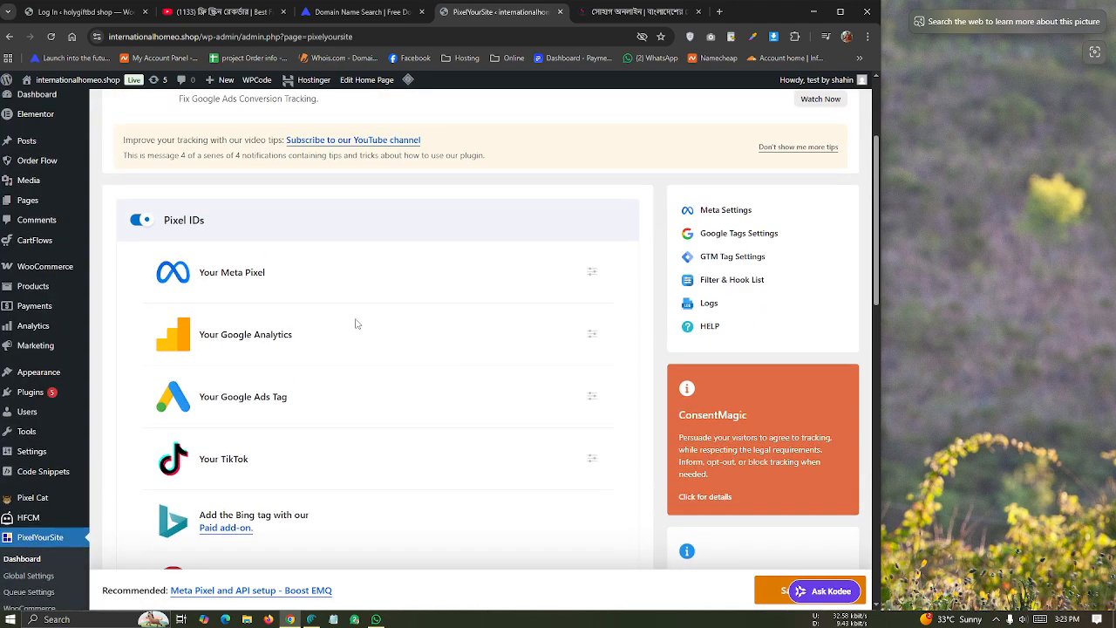
left_click(591, 272)
scroll(240, 340, "down", 3)
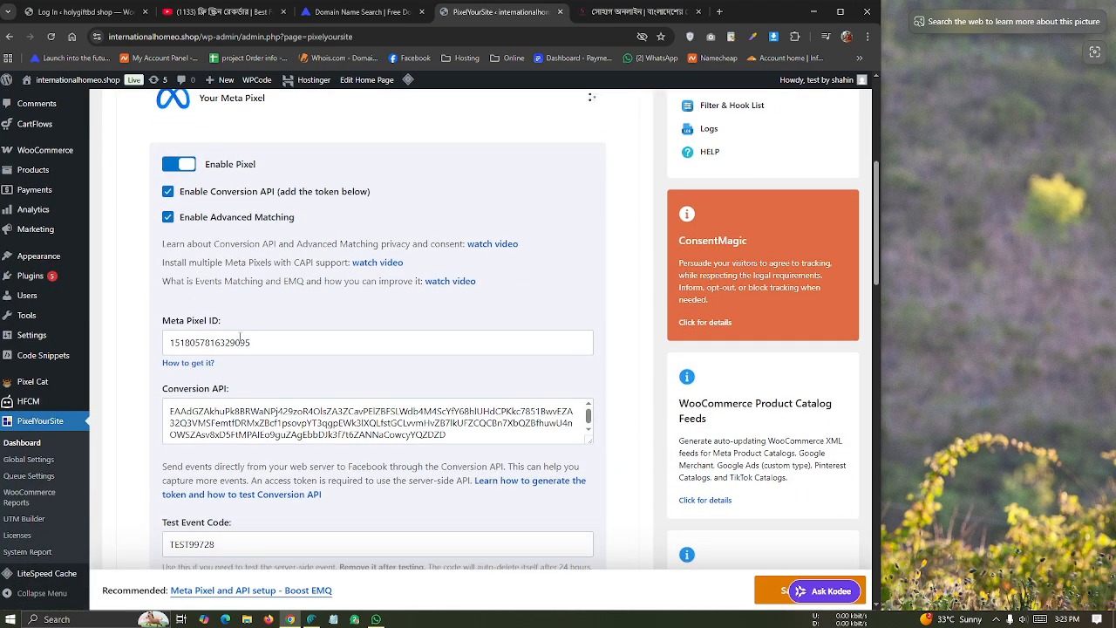
scroll(243, 348, "down", 2)
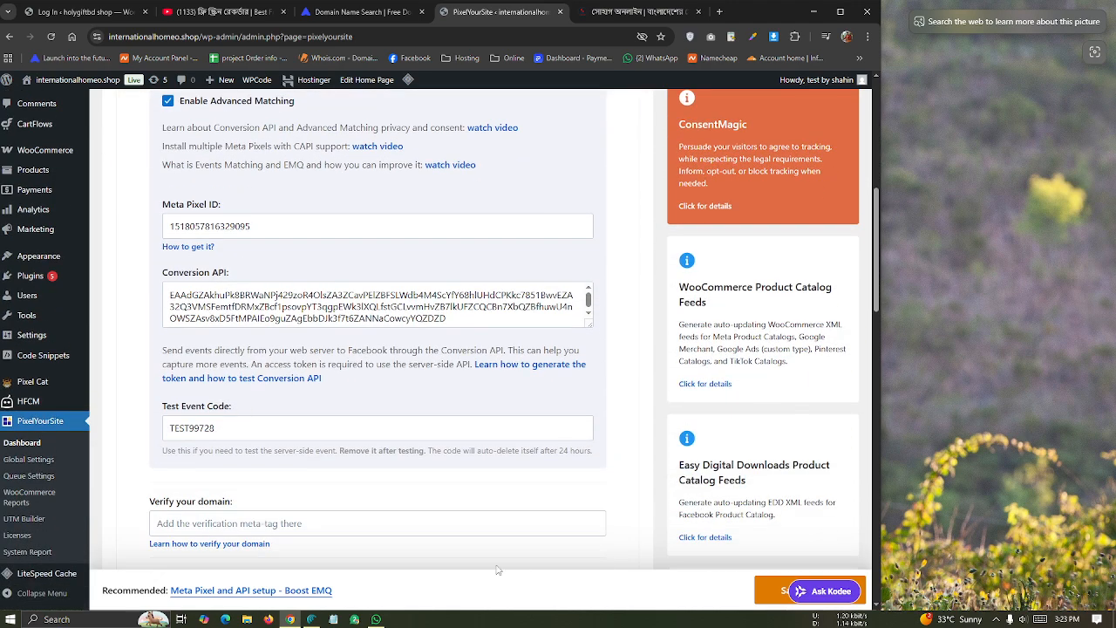
Switch to WhatsApp, copy the shared access token from the group chat and paste it over the Conversion API field's content.
left_click(333, 619)
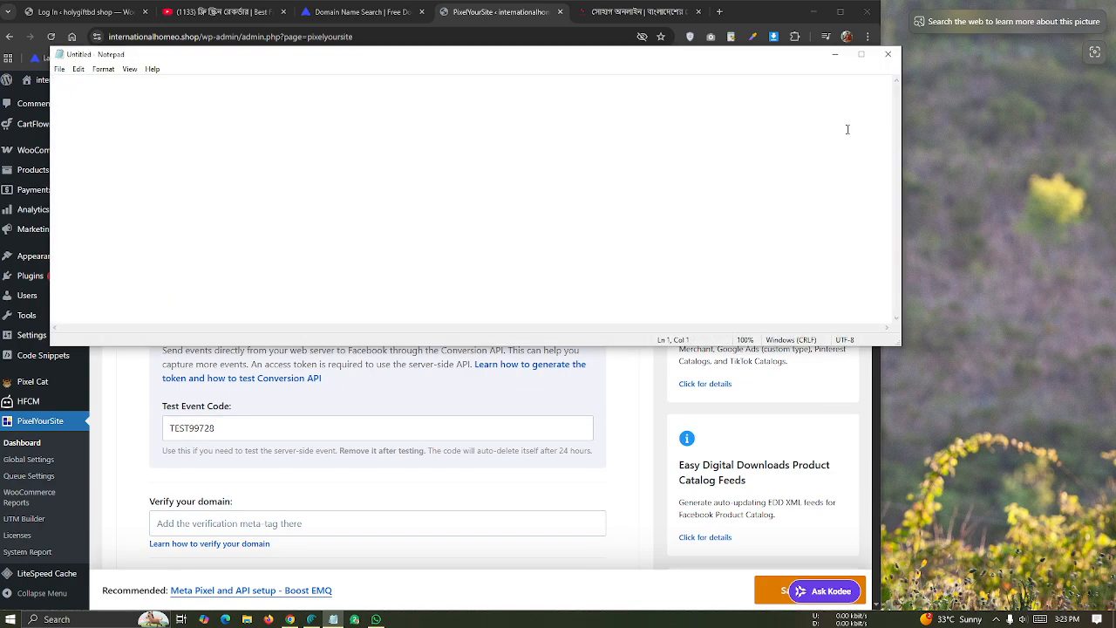
left_click(835, 54)
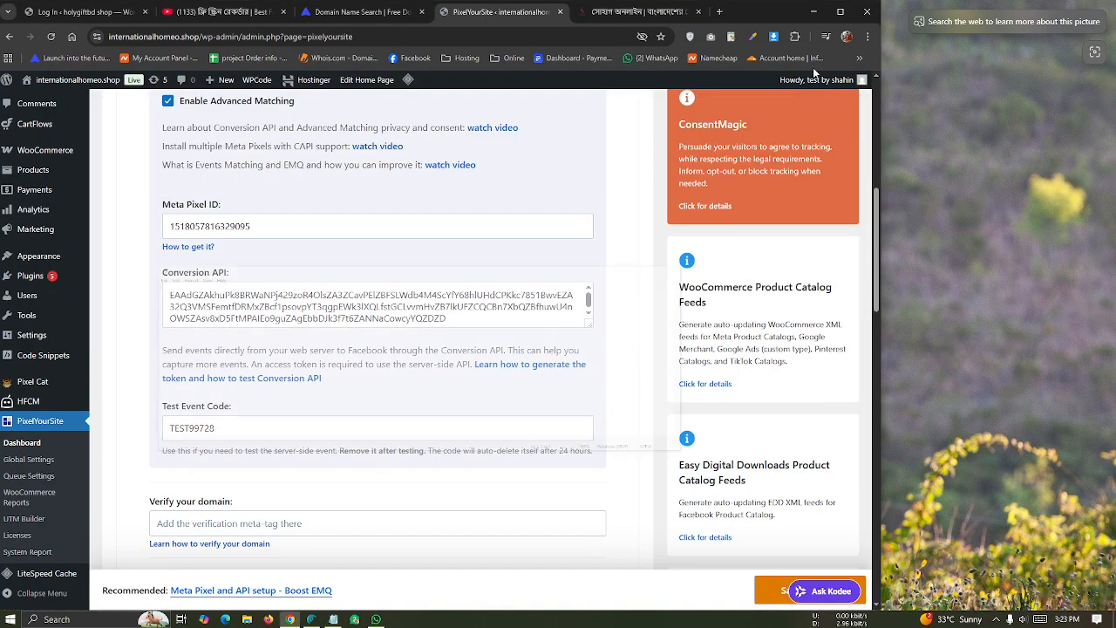
left_click(376, 619)
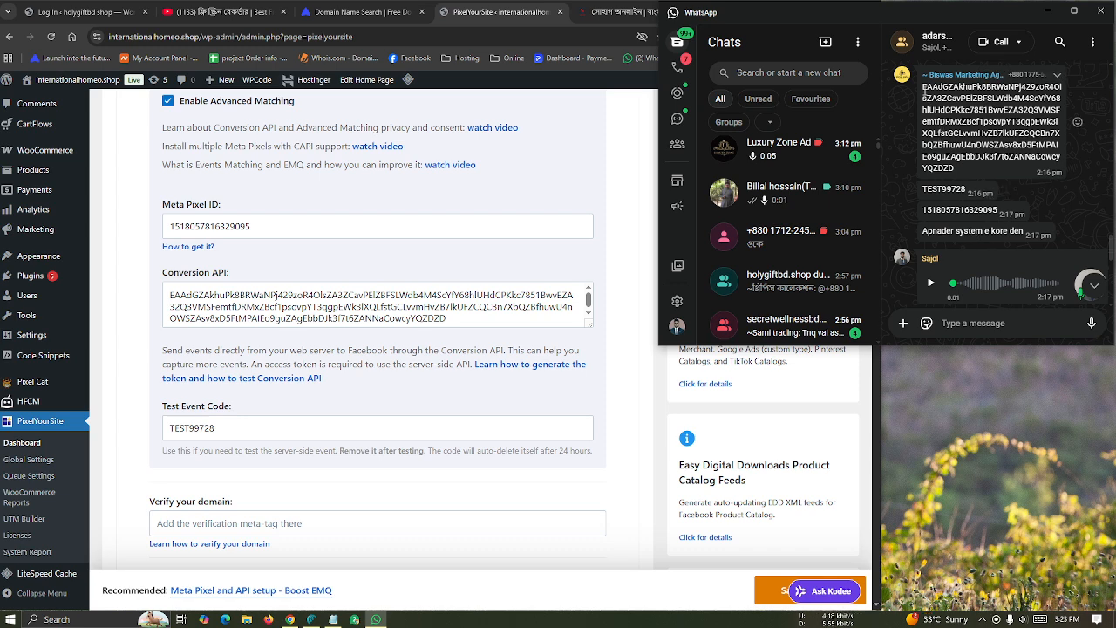
left_click_drag(947, 99, 986, 175)
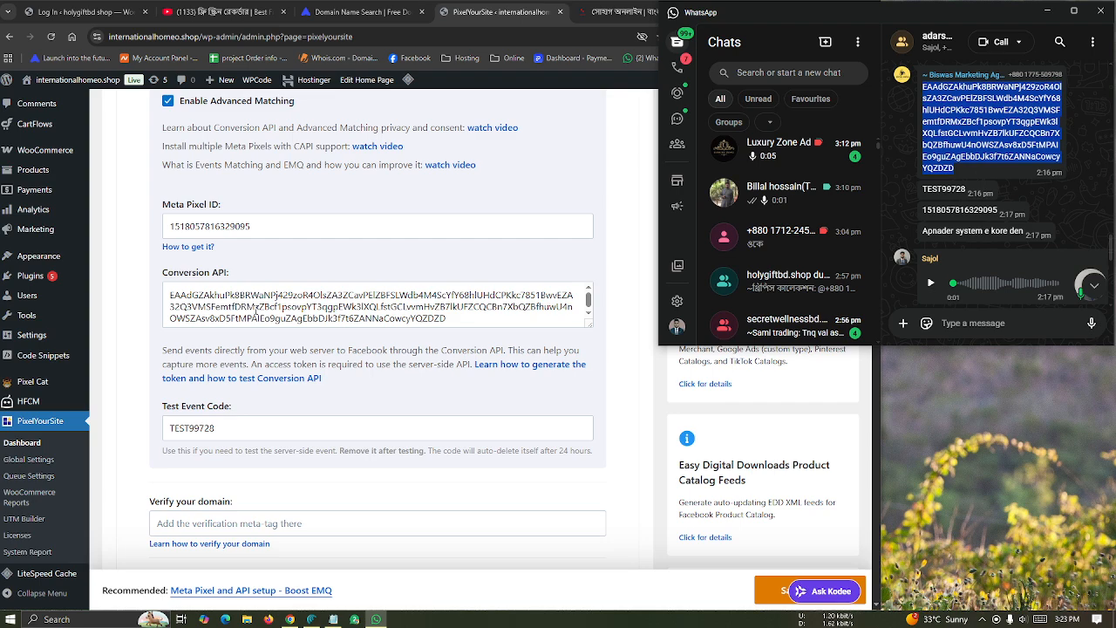
left_click(256, 316)
key("ctrl+a")
key("ctrl+v")
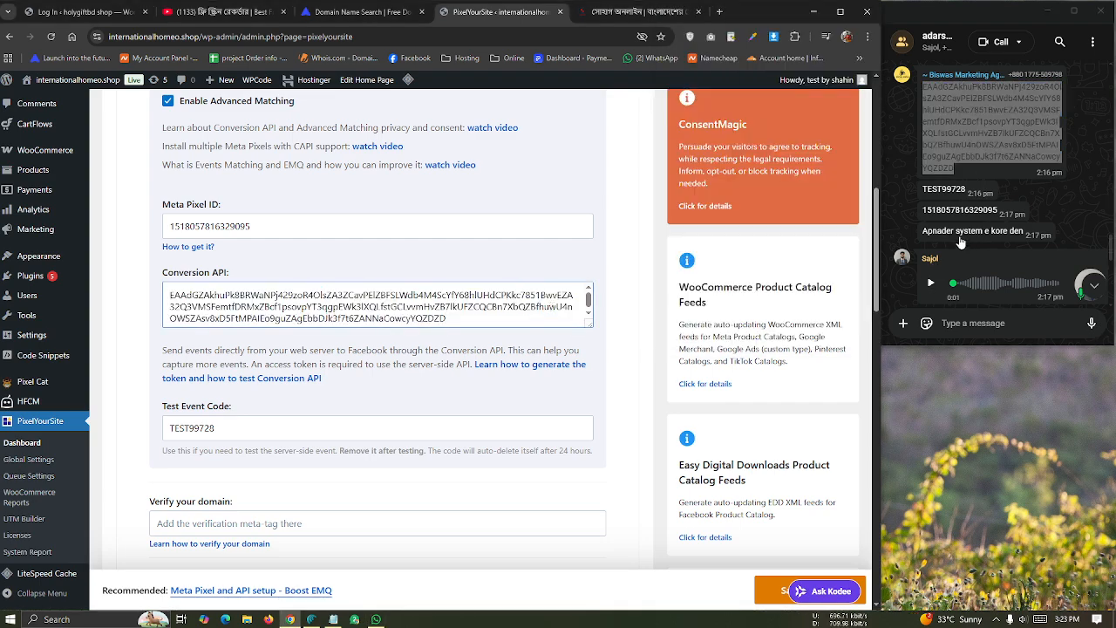
Copy the test code from the WhatsApp chat and paste it over the Test Event Code field's content.
left_click_drag(923, 189, 963, 188)
key("ctrl+c")
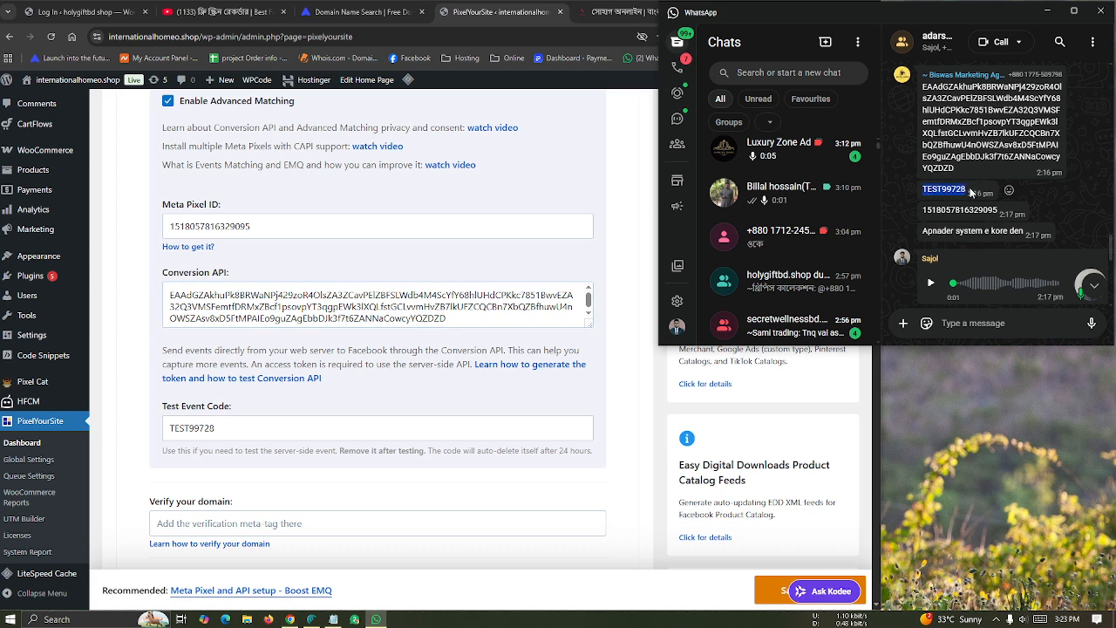
left_click(223, 429)
key("ctrl+a")
key("ctrl+v")
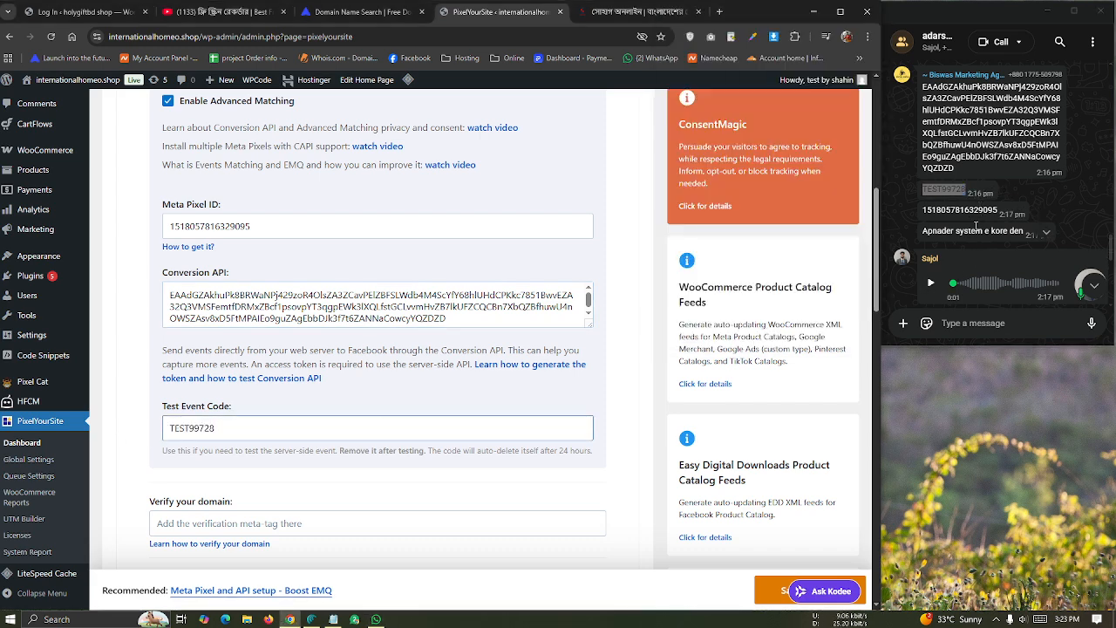
Replace the Meta Pixel ID with the one copied from the WhatsApp chat and save the PixelYourSite settings.
left_click_drag(924, 211, 993, 209)
key("ctrl+c")
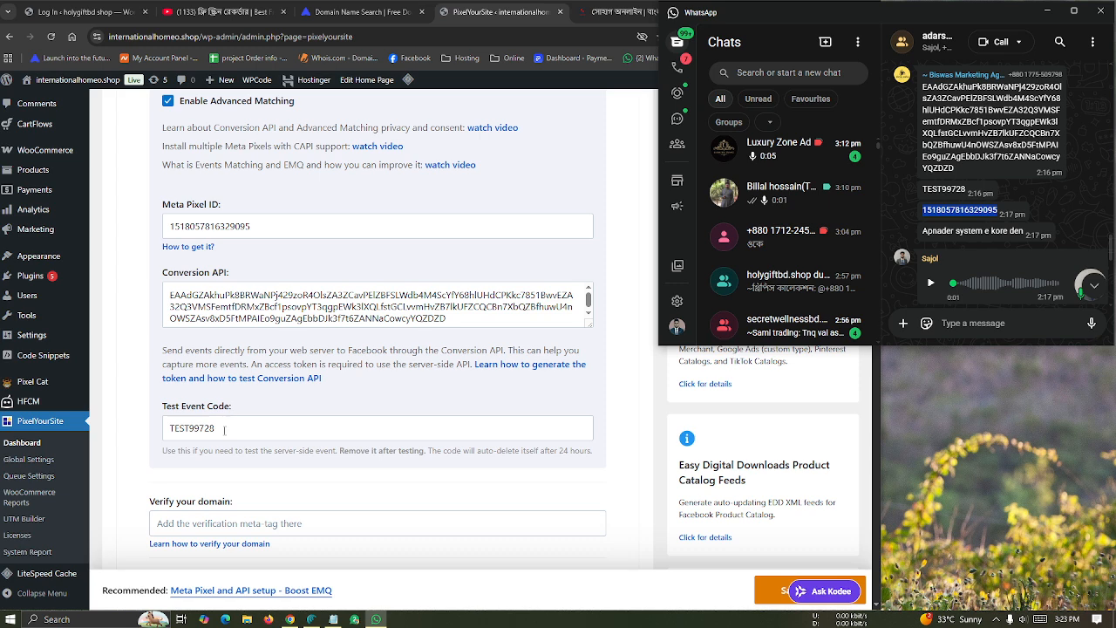
left_click_drag(260, 233, 150, 233)
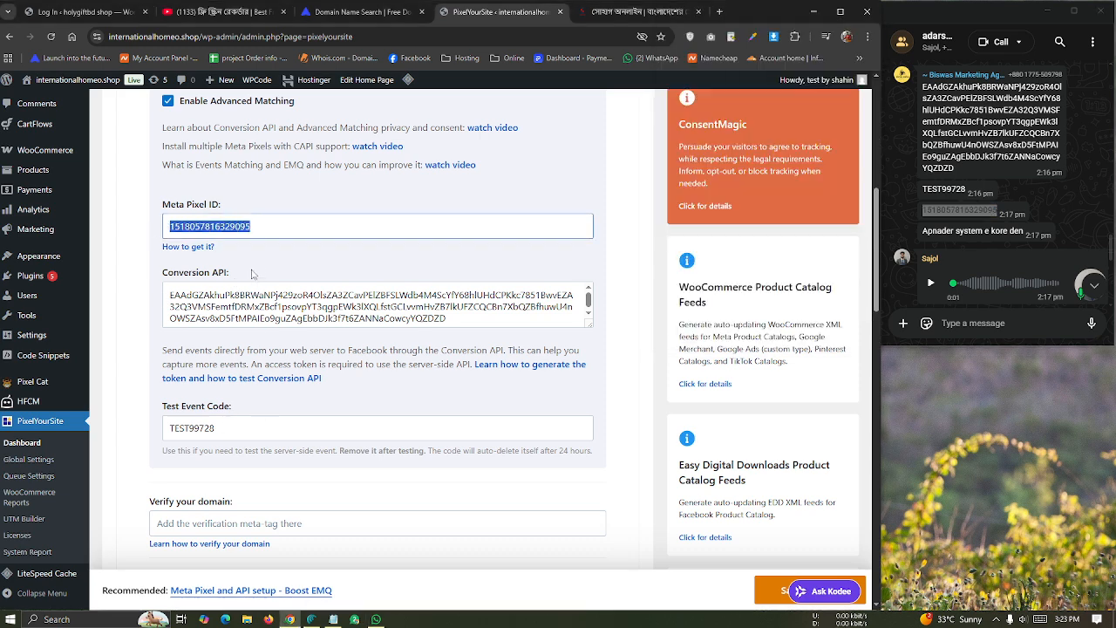
key("ctrl+v")
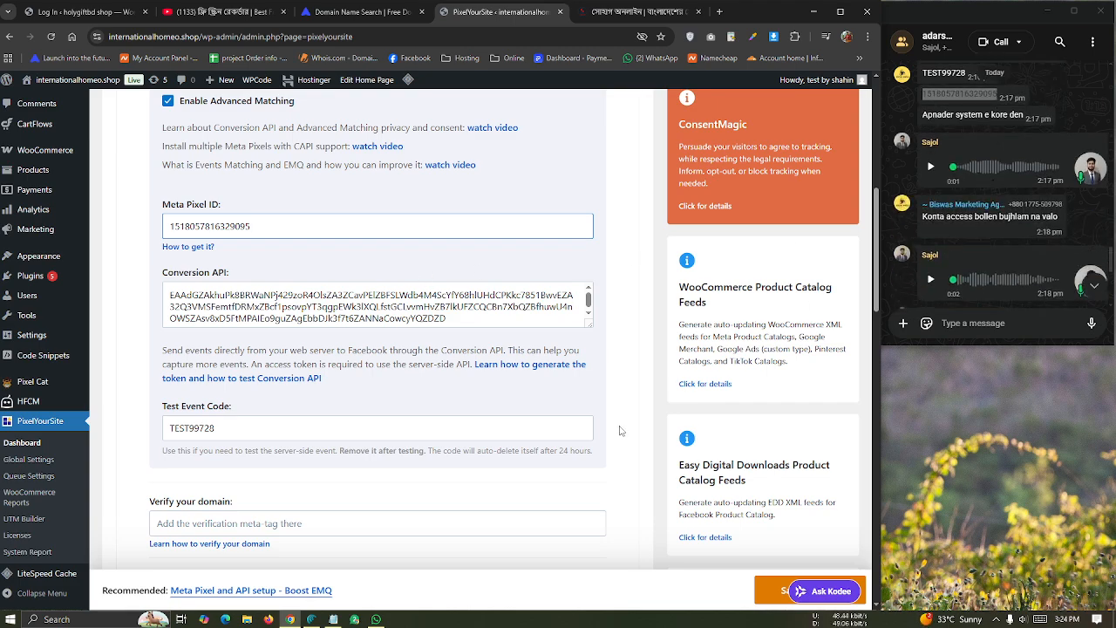
scroll(697, 548, "down", 2)
scroll(700, 547, "down", 2)
left_click(767, 595)
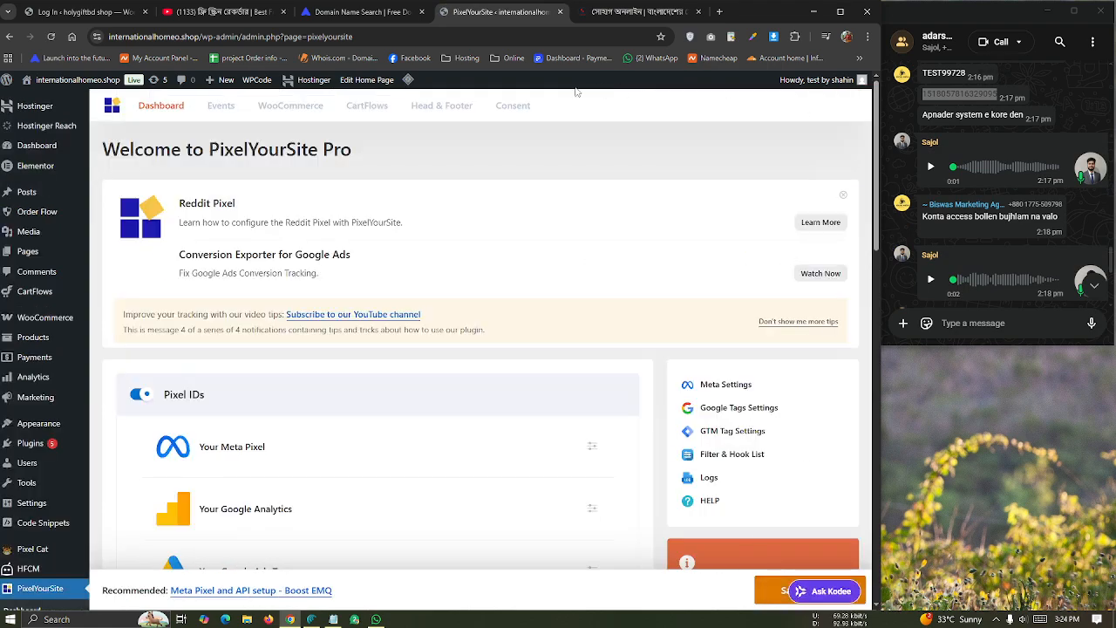
Visit the site's front page and check the browser's extensions list and the VPN extension.
left_click(58, 85)
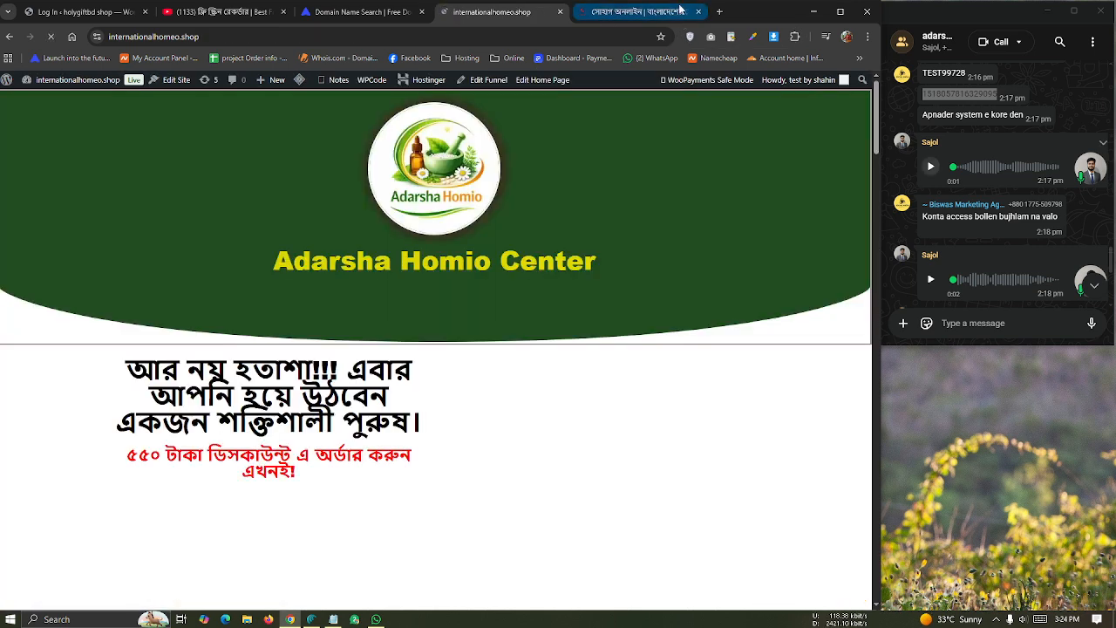
left_click(795, 37)
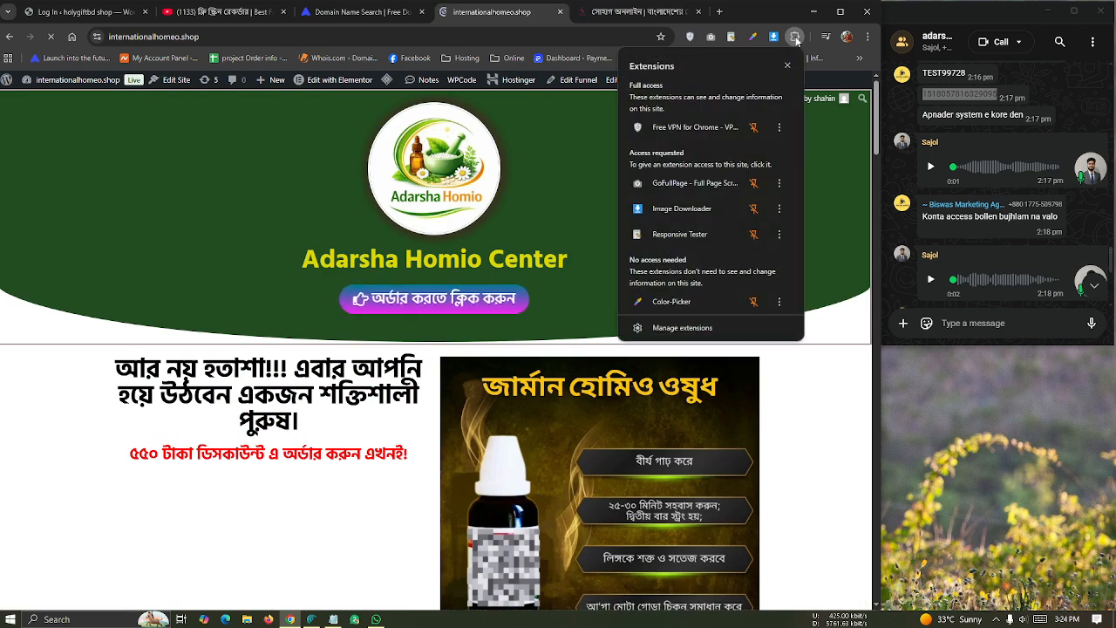
left_click(689, 36)
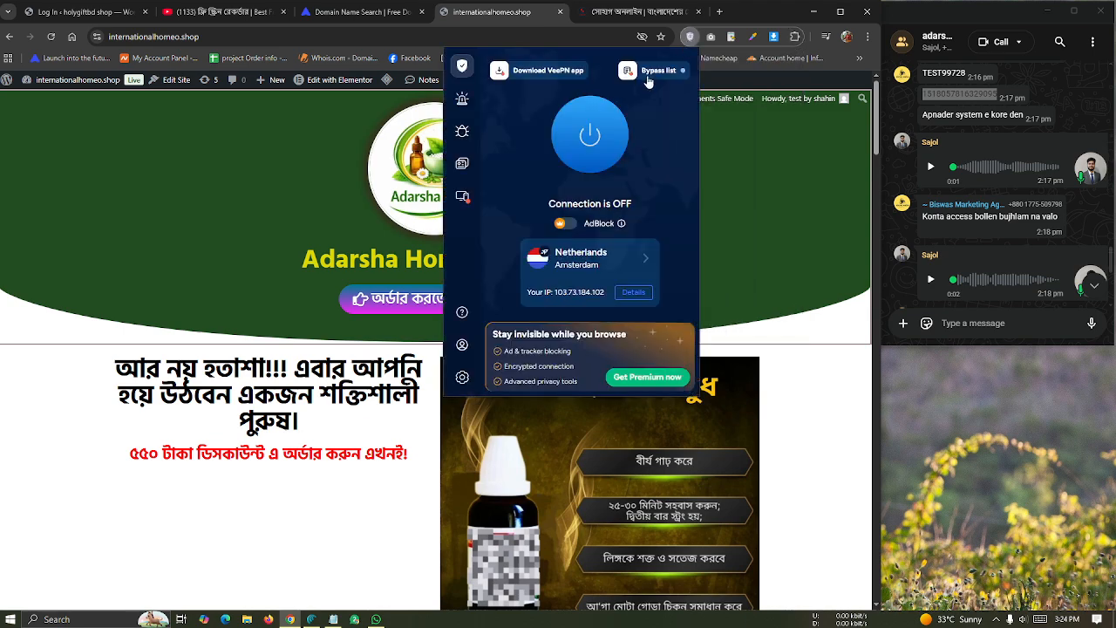
left_click(690, 39)
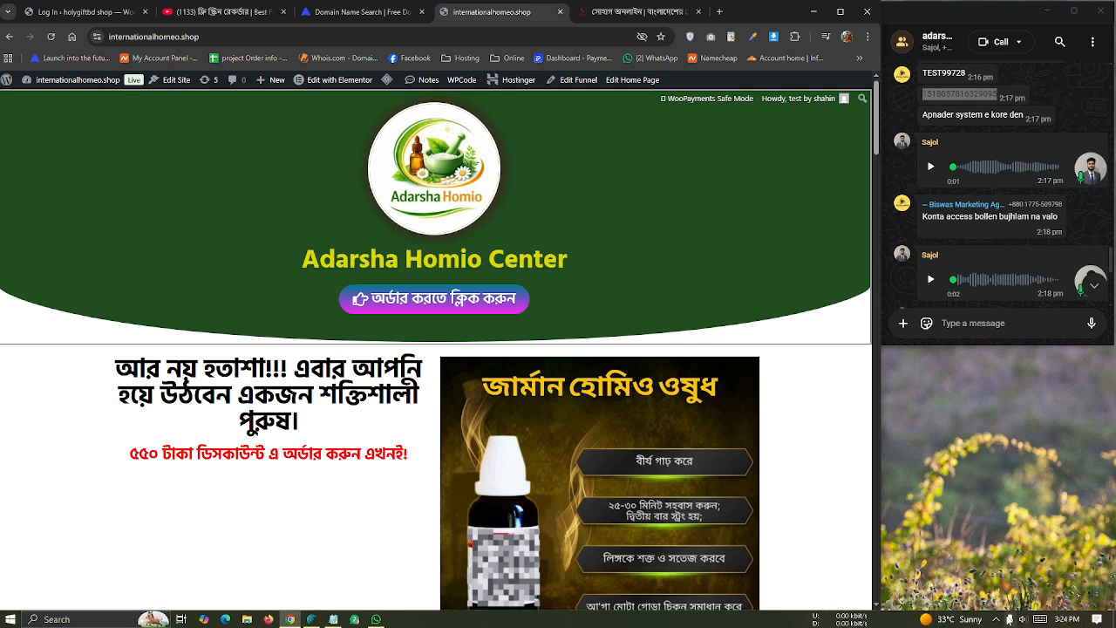
left_click(996, 619)
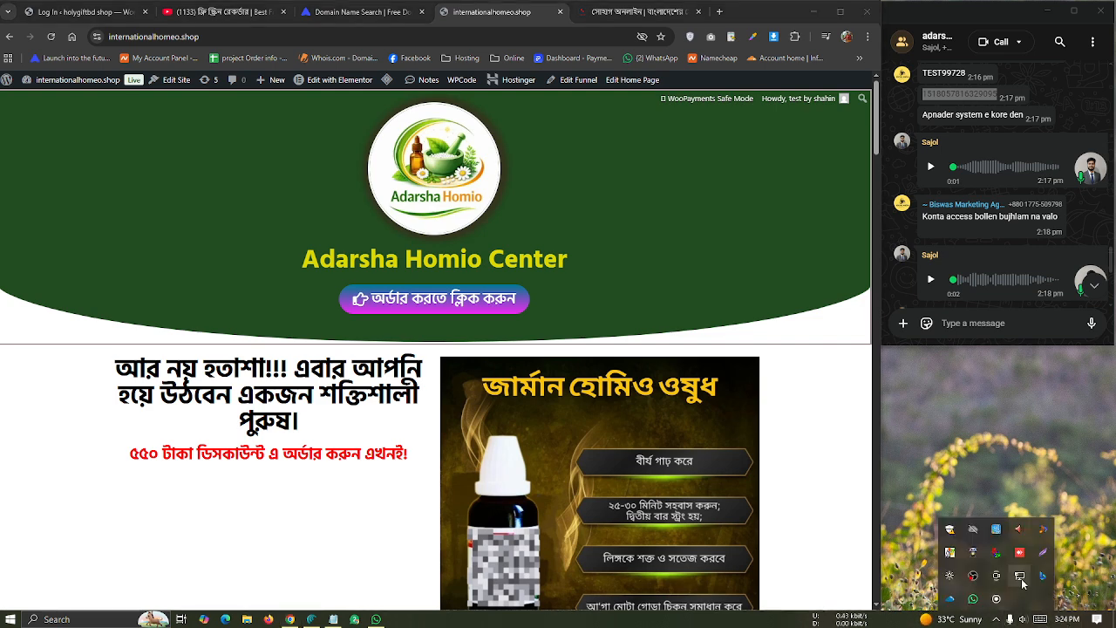